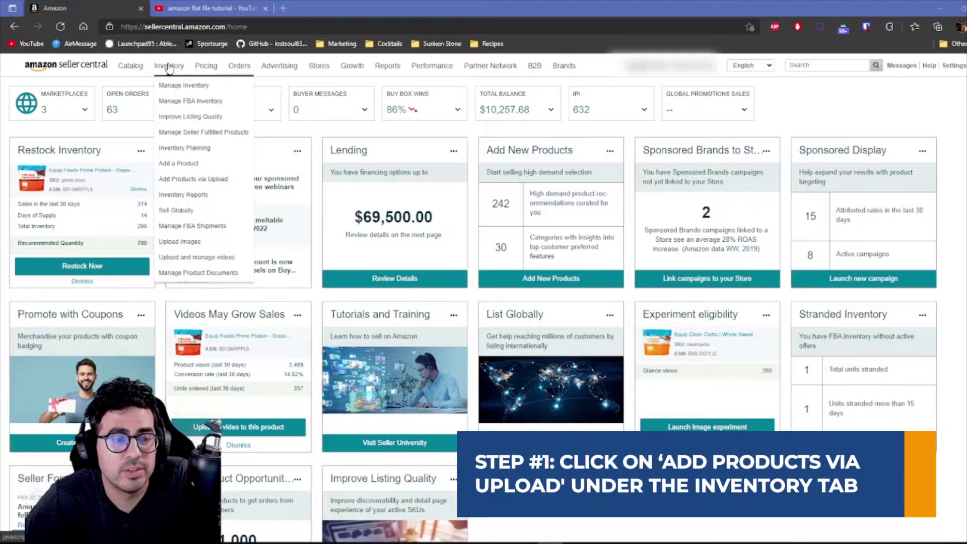
Go to Add Products via Upload and switch to the Download an Inventory File tab.
click(196, 179)
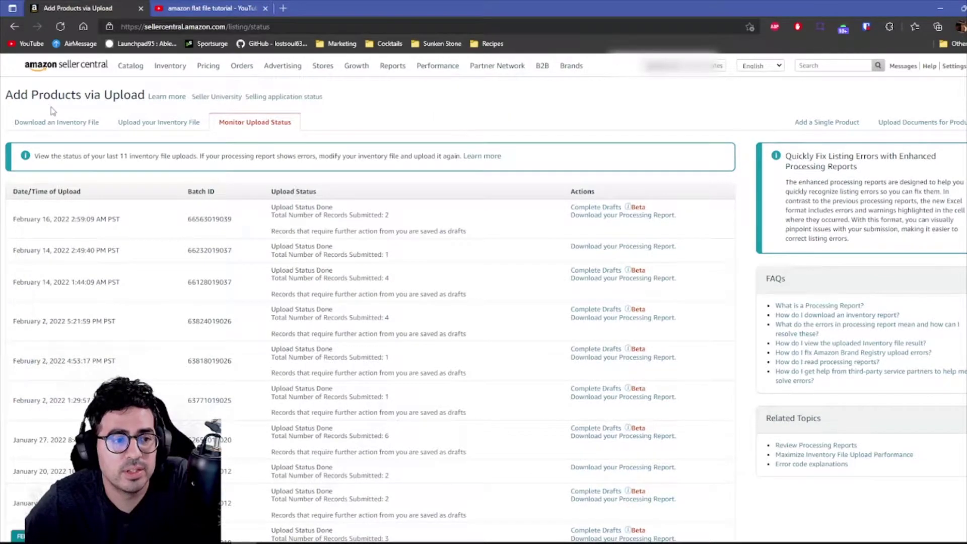
click(54, 123)
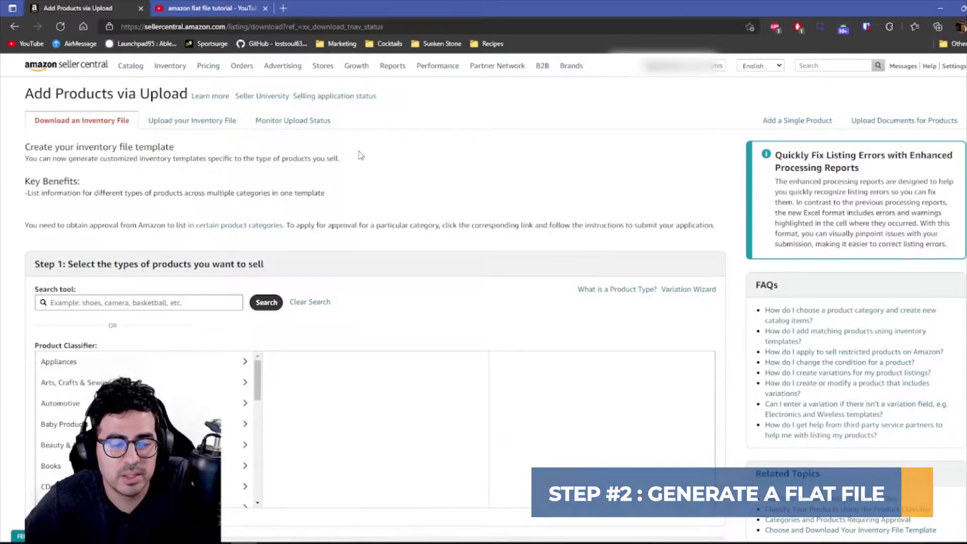
scroll(358, 154, down, 2)
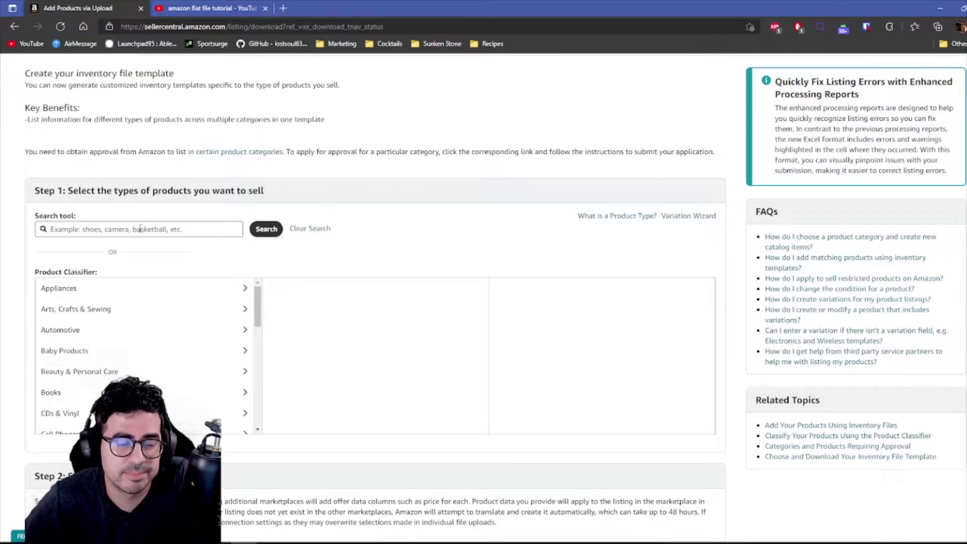
Search product types for 'toaster' and add the Home & Kitchen Toasters type.
click(119, 228)
text(toaster)
key(Return)
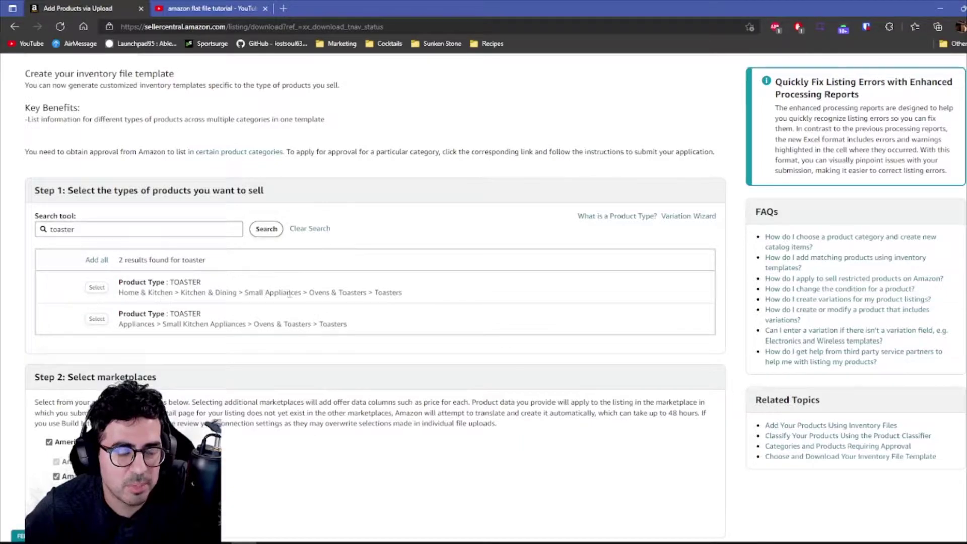
drag(123, 324, 302, 324)
click(139, 322)
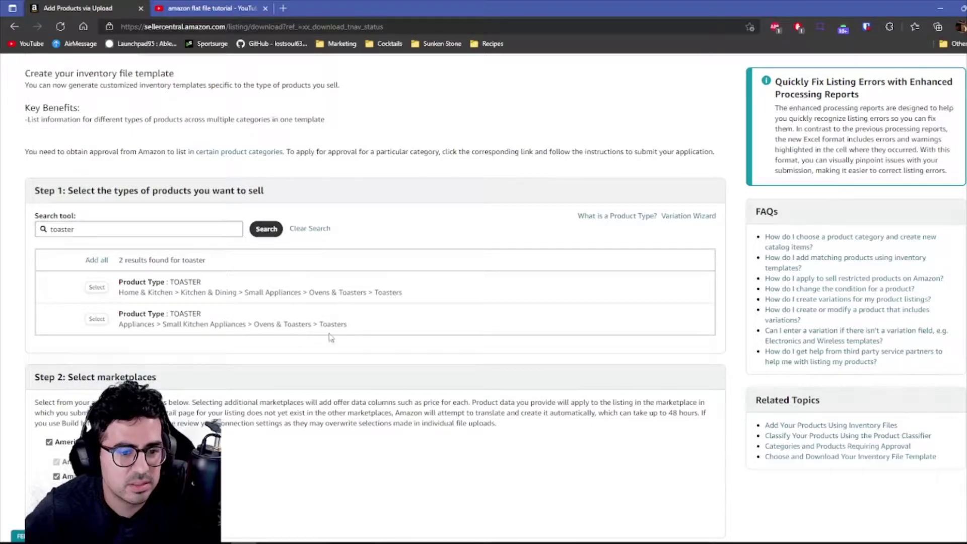
click(96, 287)
Search 'tabletop dishwasher' and add the Appliances Countertop Dishwashers type.
double_click(108, 228)
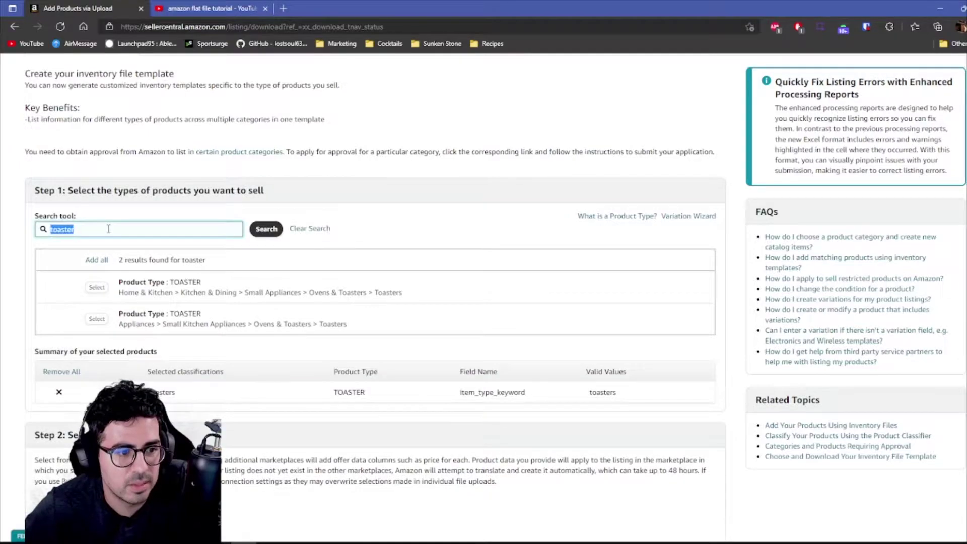
text(tabl)
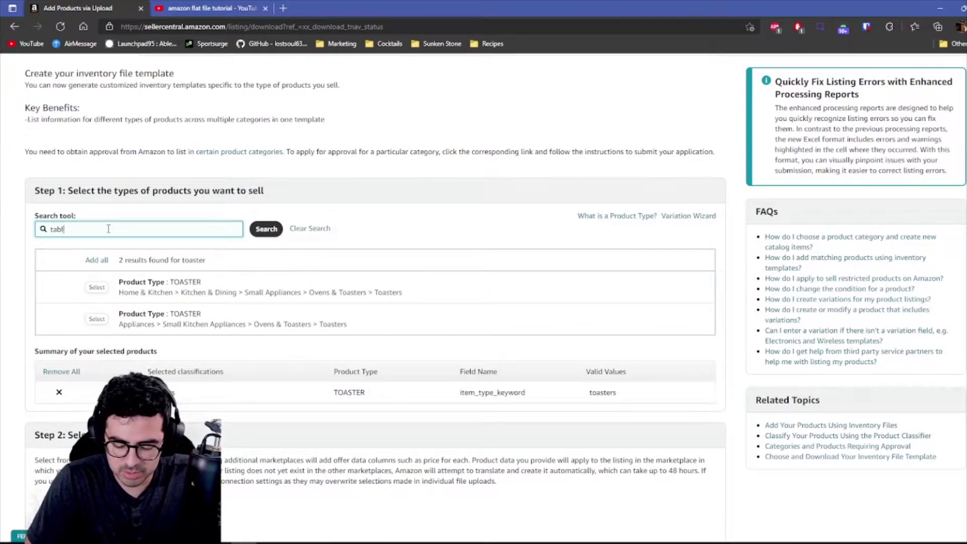
text(etop dishwasher)
key(Return)
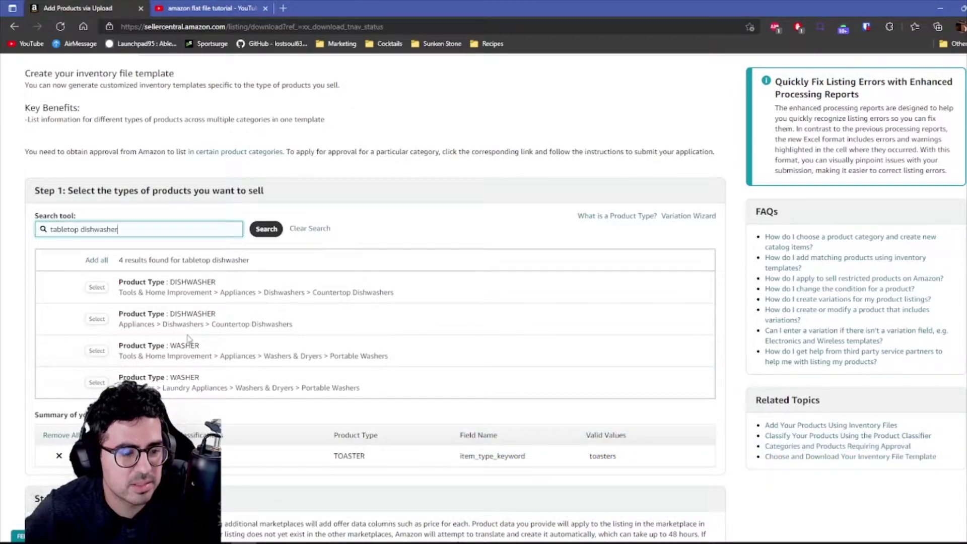
click(97, 318)
scroll(287, 361, down, 3)
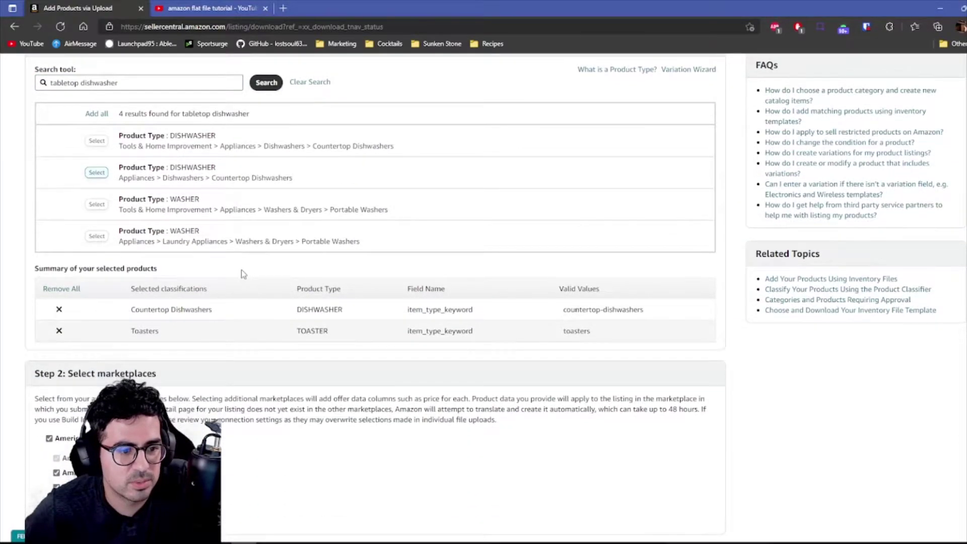
scroll(241, 270, down, 2)
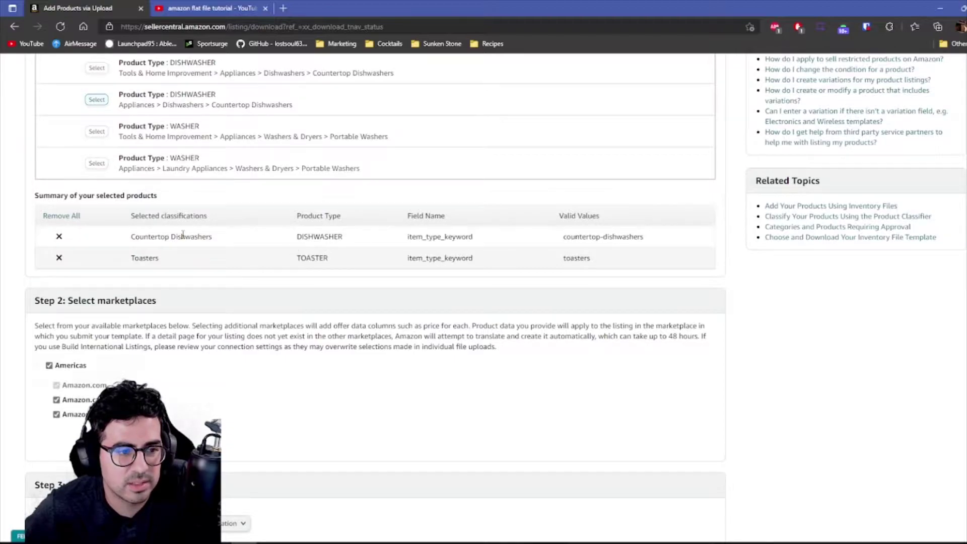
scroll(182, 235, down, 3)
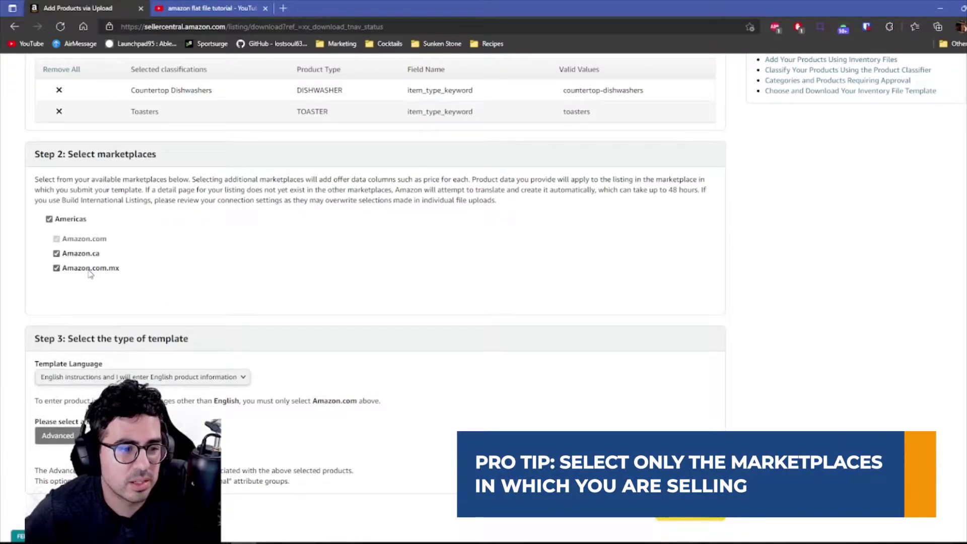
Switch the template mode to Custom to look over its attribute groups.
scroll(254, 277, down, 3)
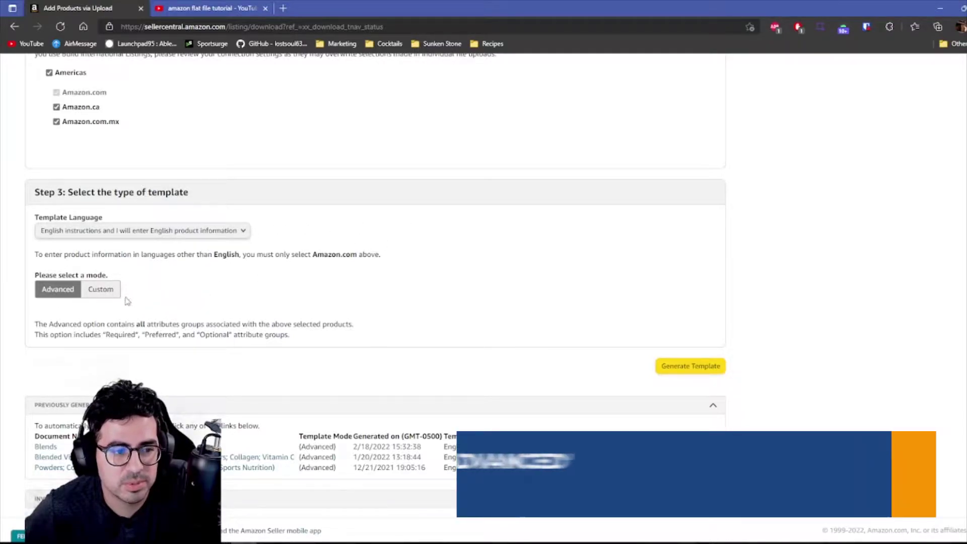
click(101, 289)
scroll(108, 312, down, 3)
scroll(133, 302, up, 1)
scroll(133, 302, up, 1)
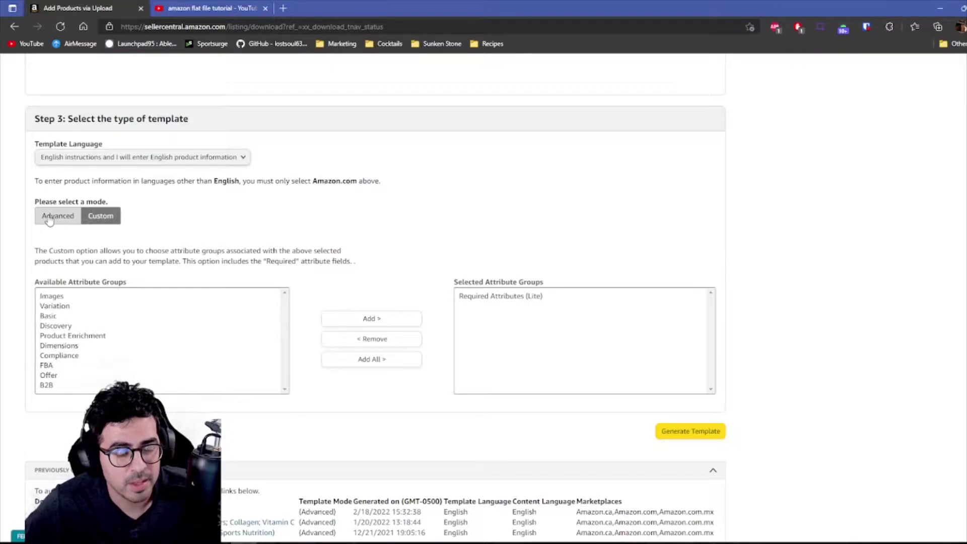
Return to Advanced mode, generate the template and open the downloaded CountertopDishwashers_Toasters.xlsm.
click(51, 216)
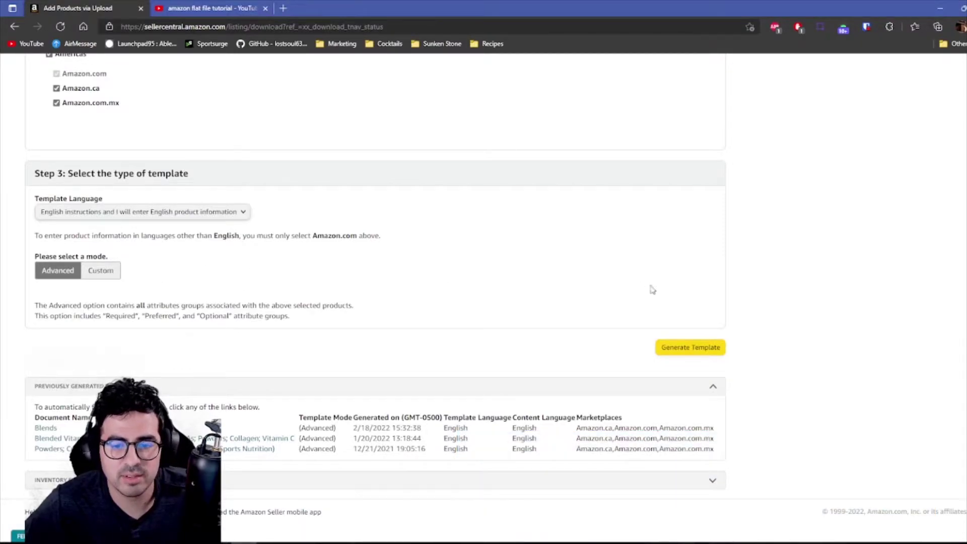
click(676, 348)
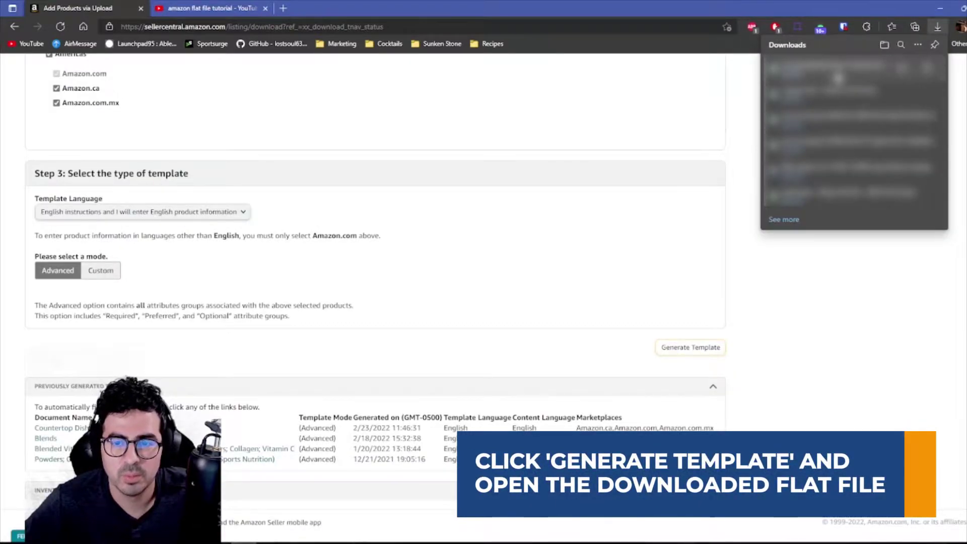
click(854, 69)
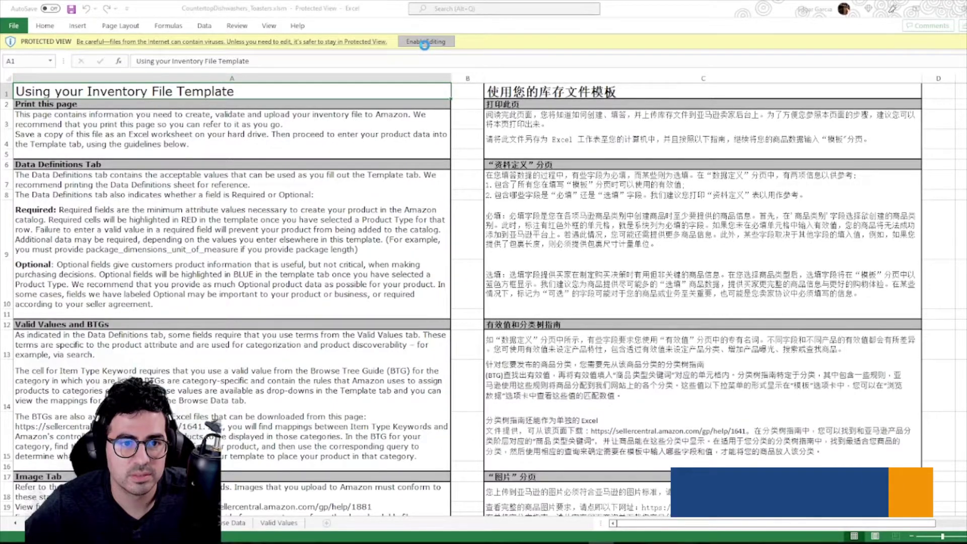
Enable editing and review the Example sheet's part number in I4 and product ID in D4.
click(426, 42)
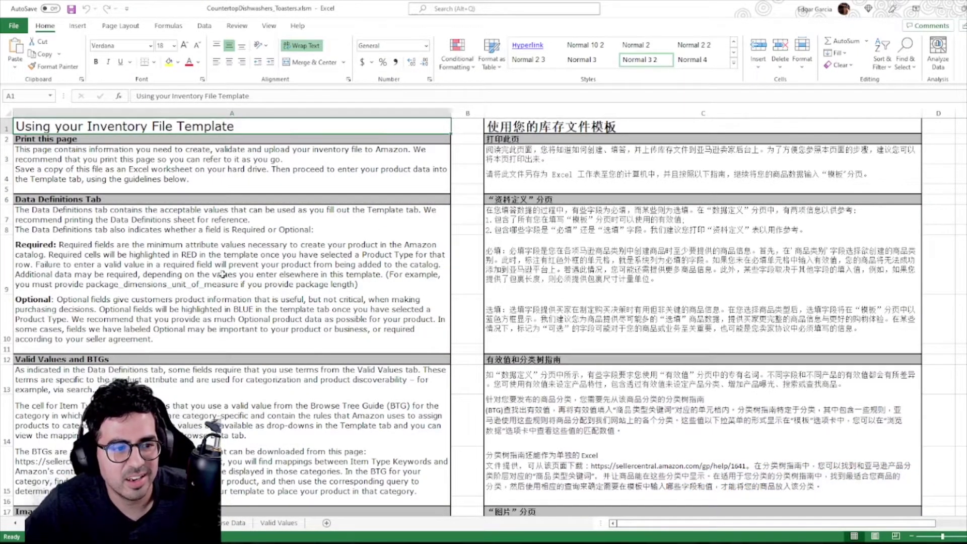
scroll(224, 274, down, 2)
scroll(158, 244, up, 2)
scroll(158, 244, down, 4)
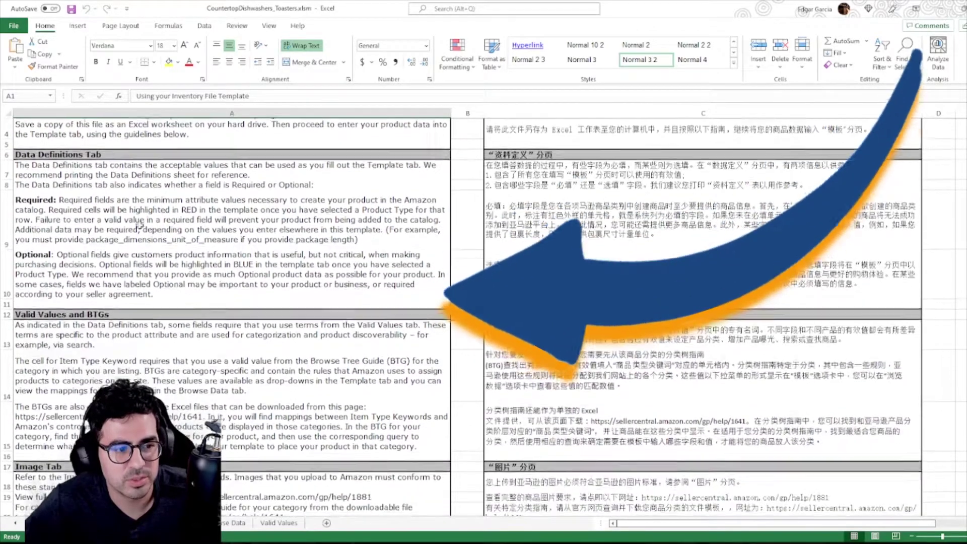
scroll(113, 271, down, 1)
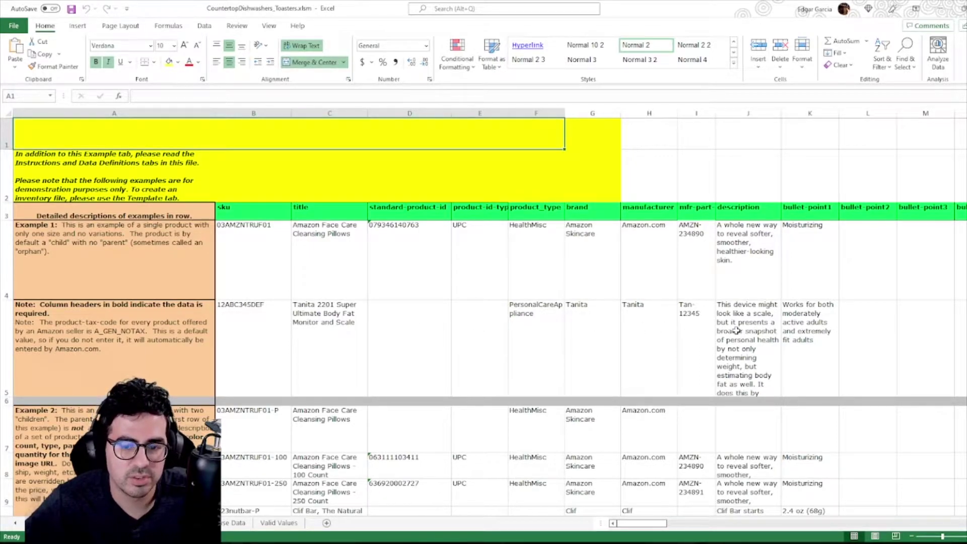
click(698, 257)
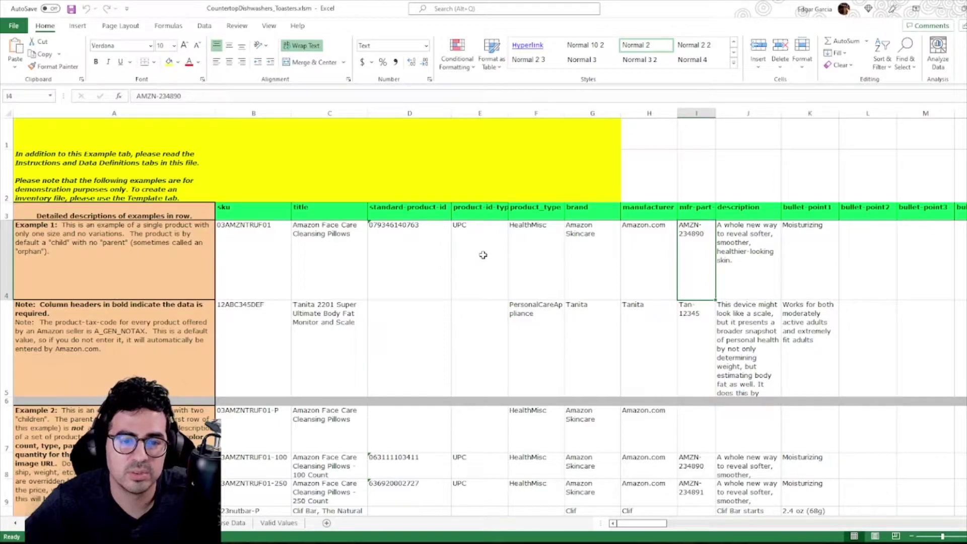
click(393, 260)
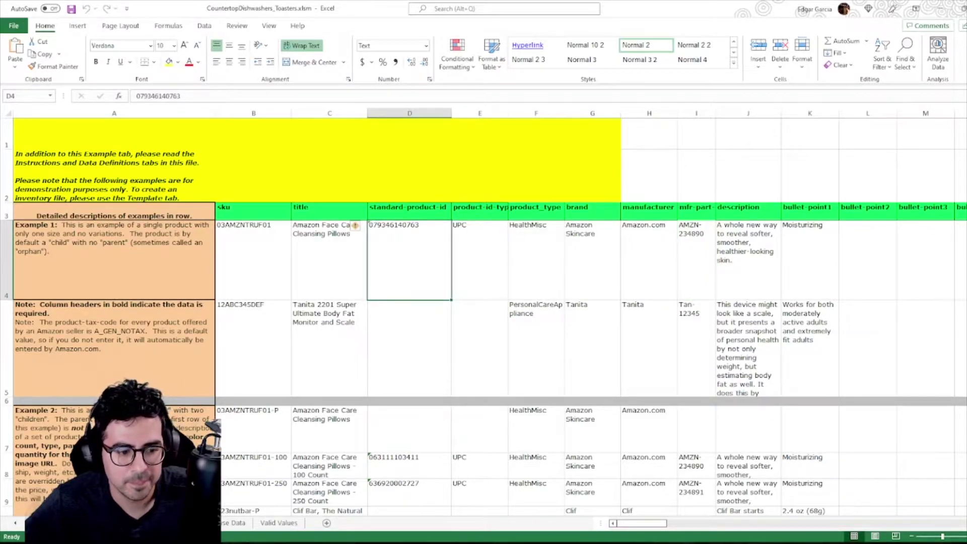
Browse the Data Definitions sheet, then move to the Template sheet.
click(126, 522)
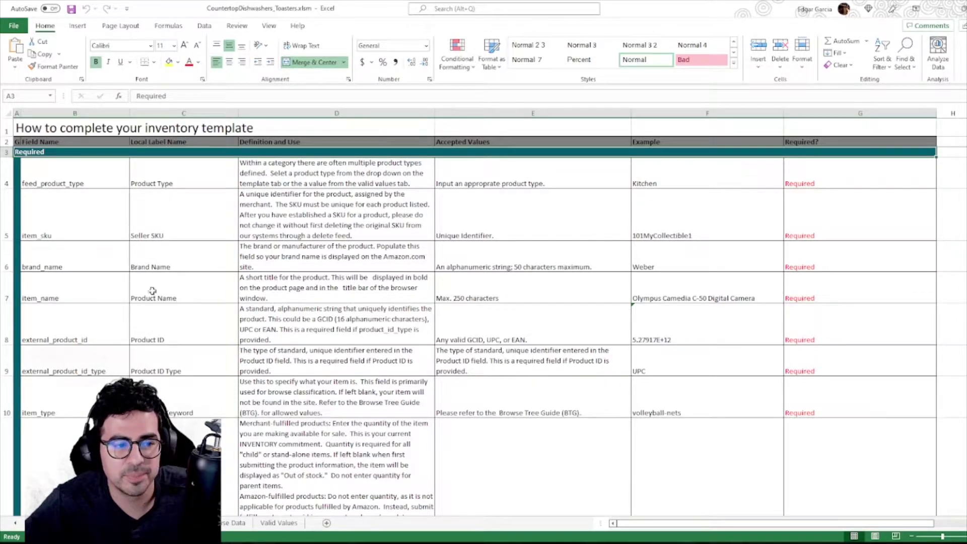
scroll(117, 321, down, 2)
scroll(117, 322, down, 1)
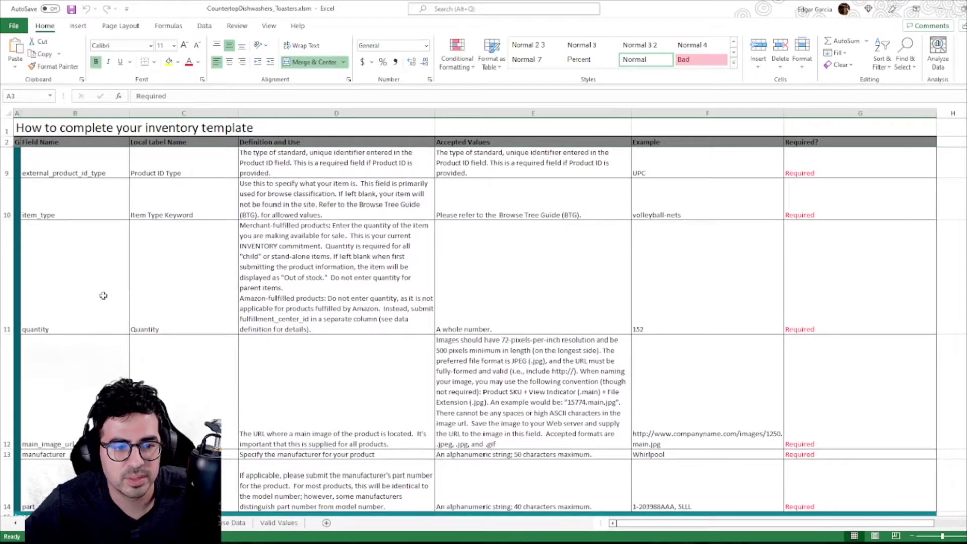
scroll(56, 309, down, 2)
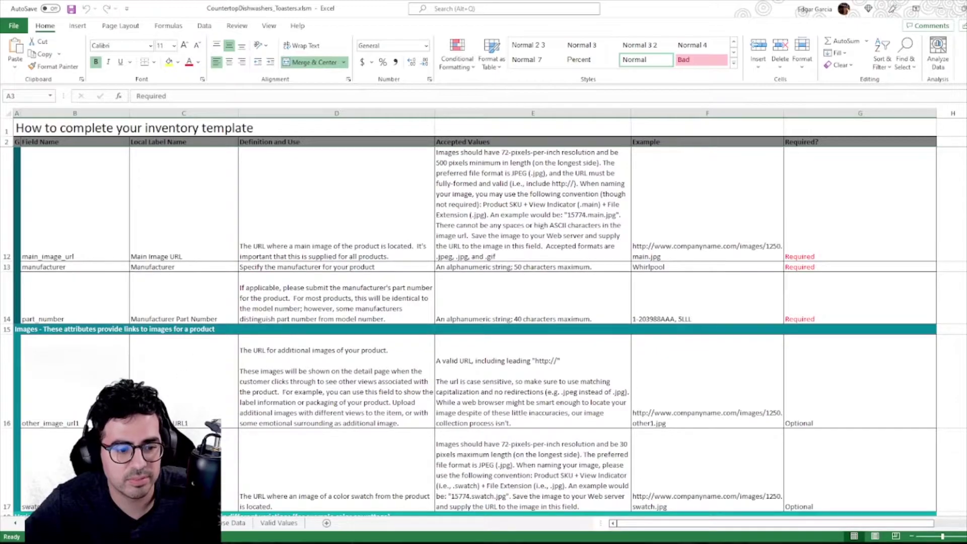
click(177, 523)
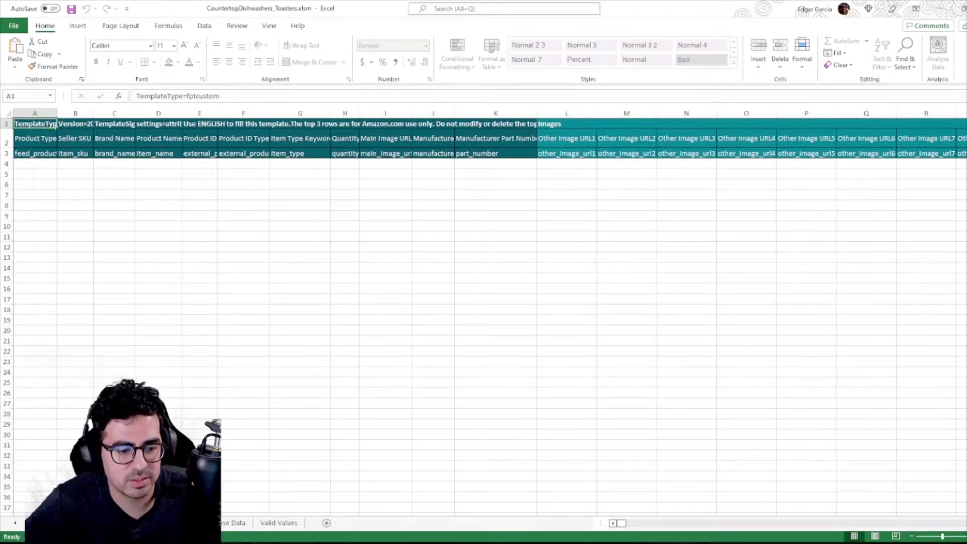
click(224, 524)
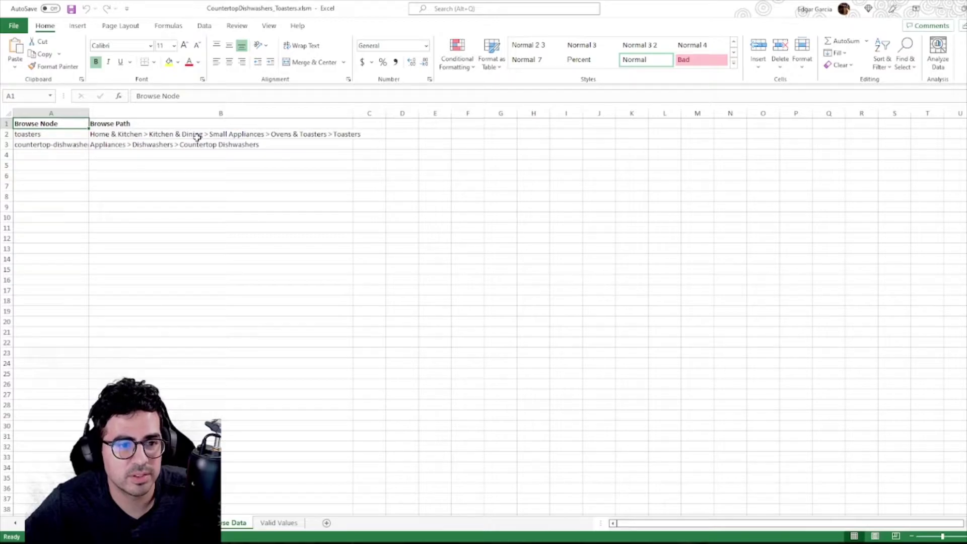
click(278, 523)
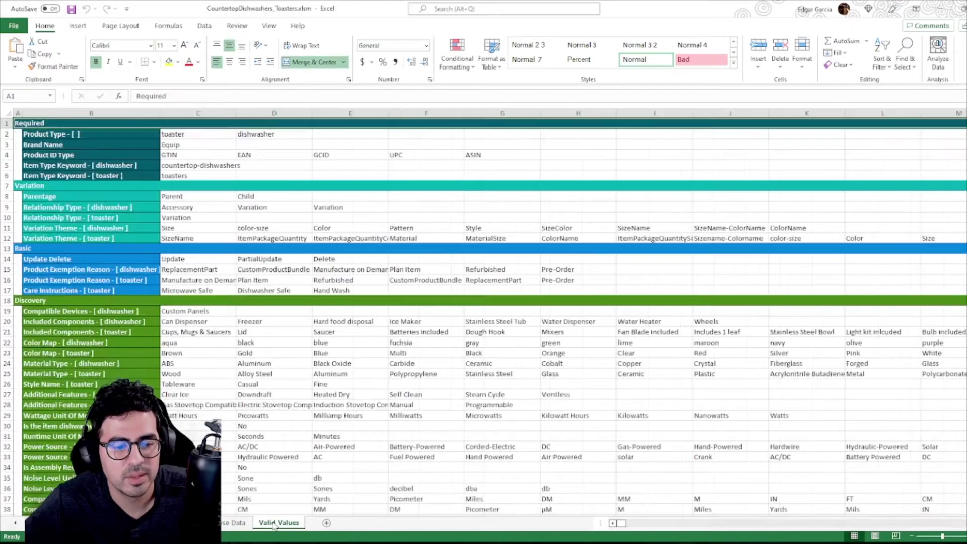
scroll(184, 214, down, 3)
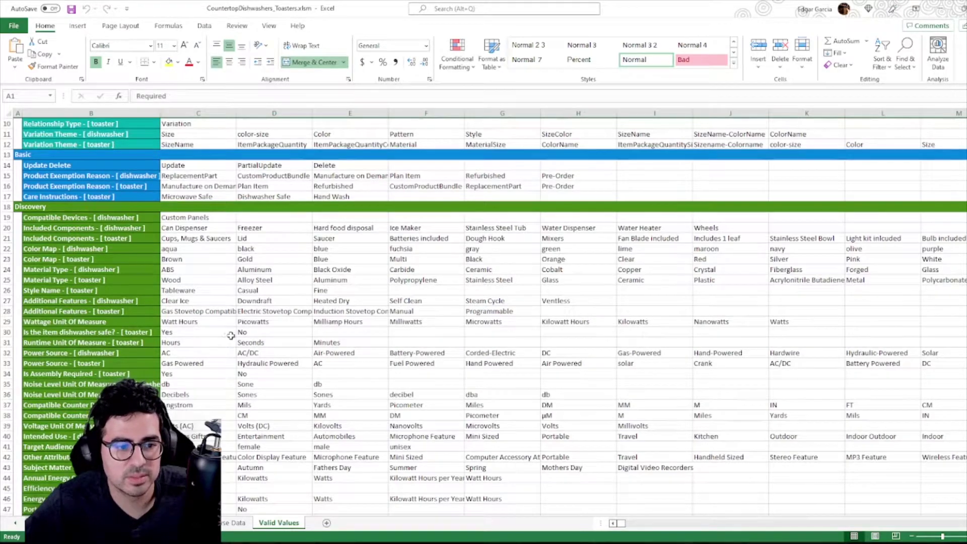
scroll(179, 325, down, 4)
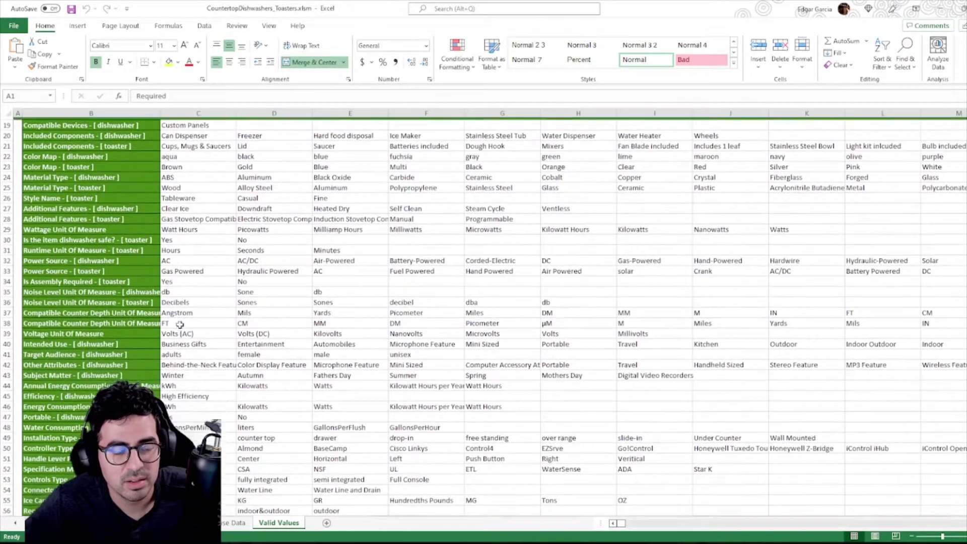
scroll(181, 312, up, 2)
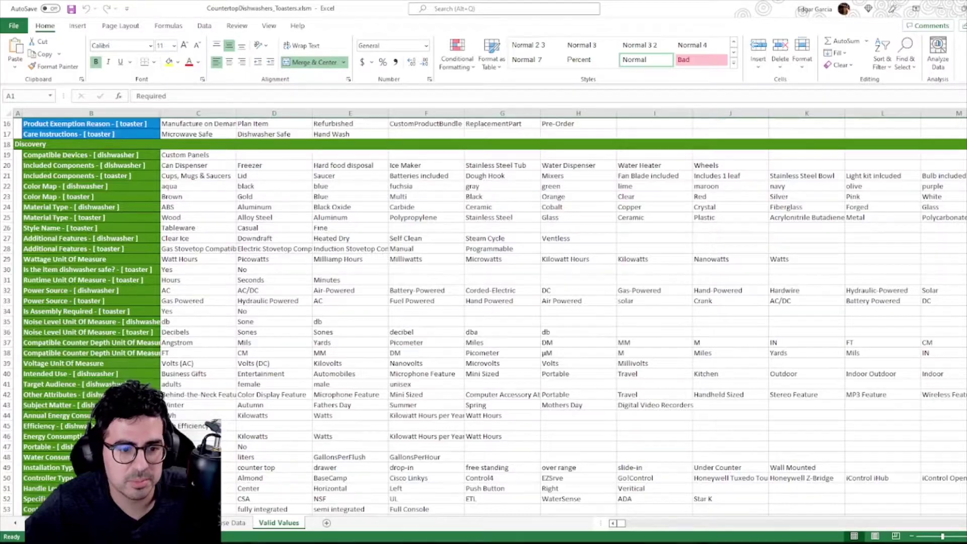
key(ctrl+Page_Up)
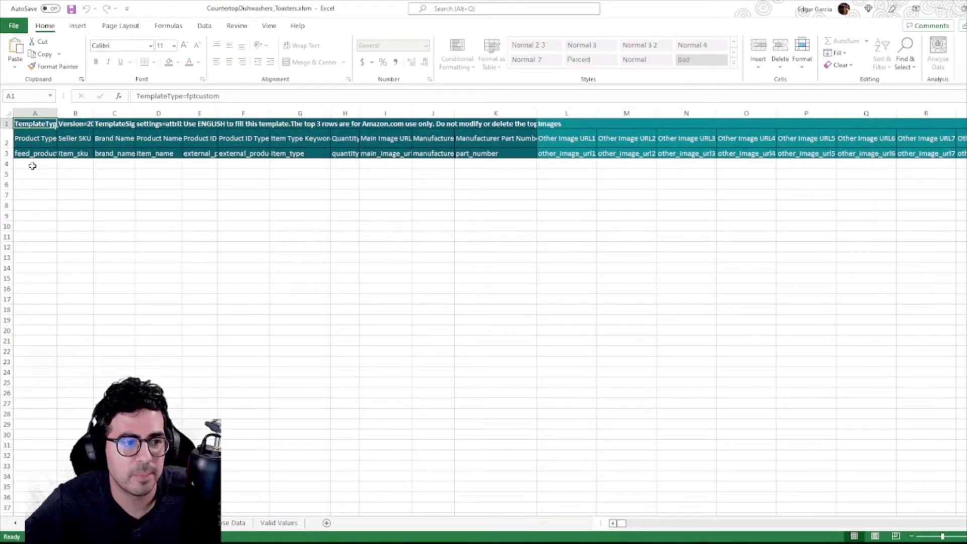
click(32, 166)
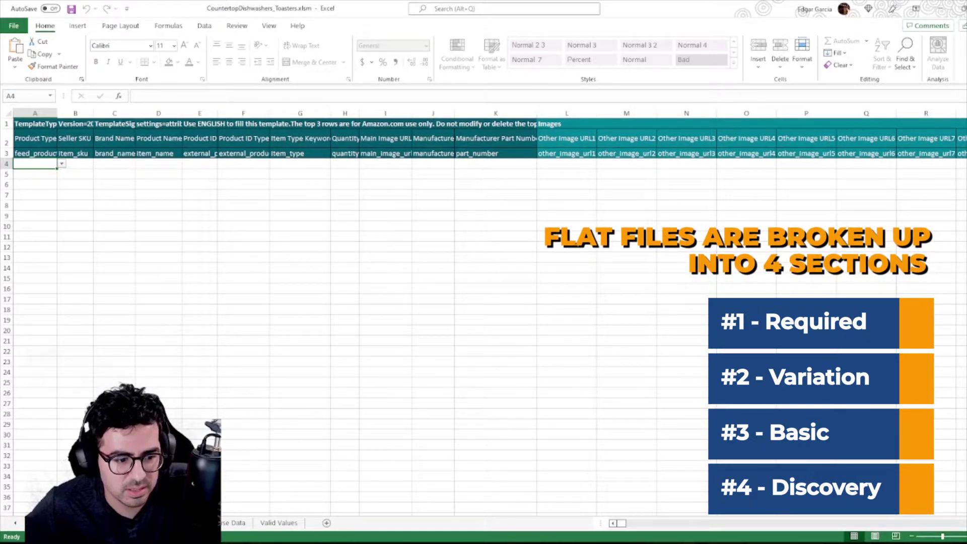
key(ctrl+Page_Up)
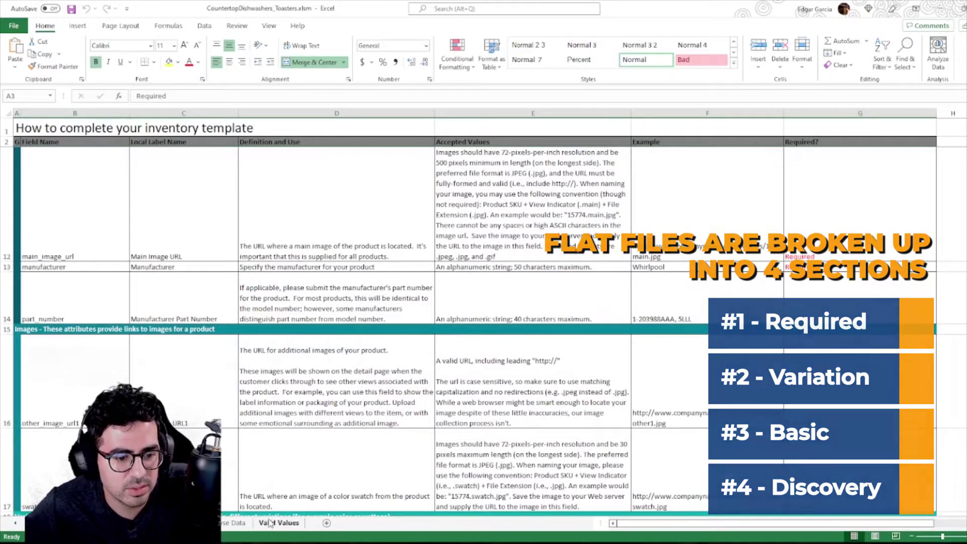
key(ctrl+Page_Down)
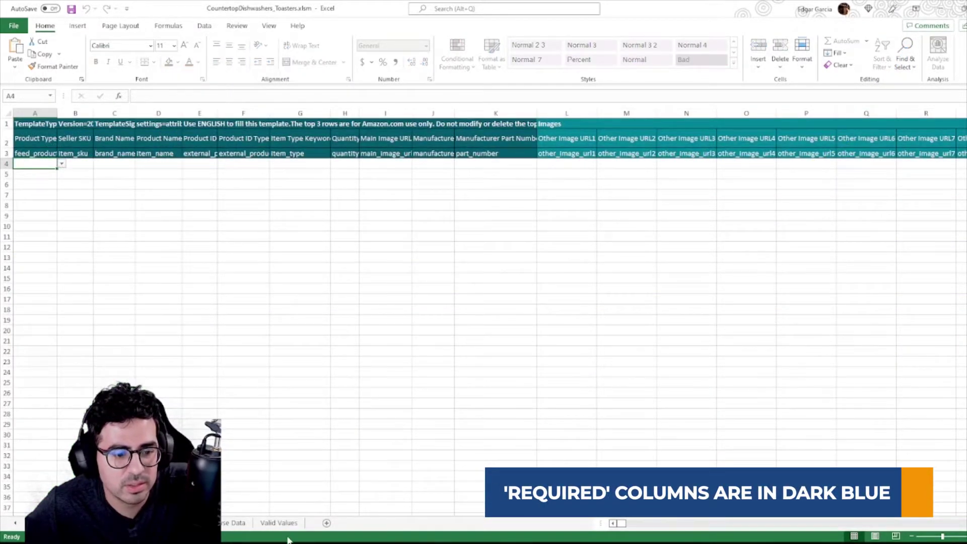
click(284, 524)
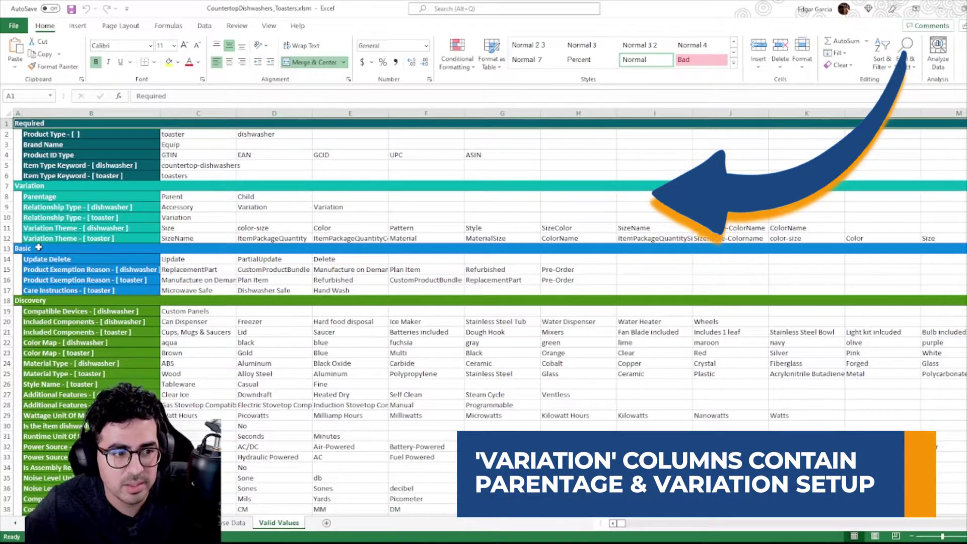
click(184, 523)
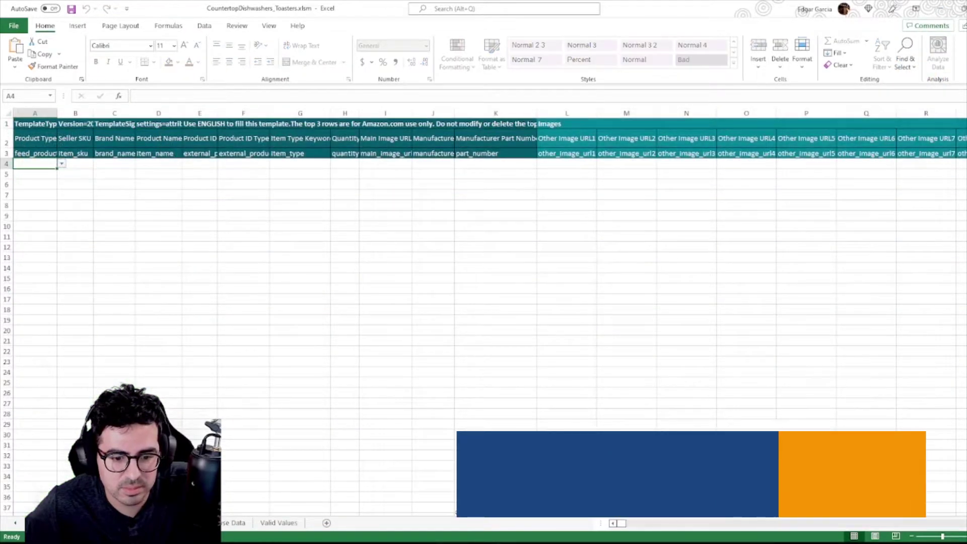
scroll(408, 202, right, 10)
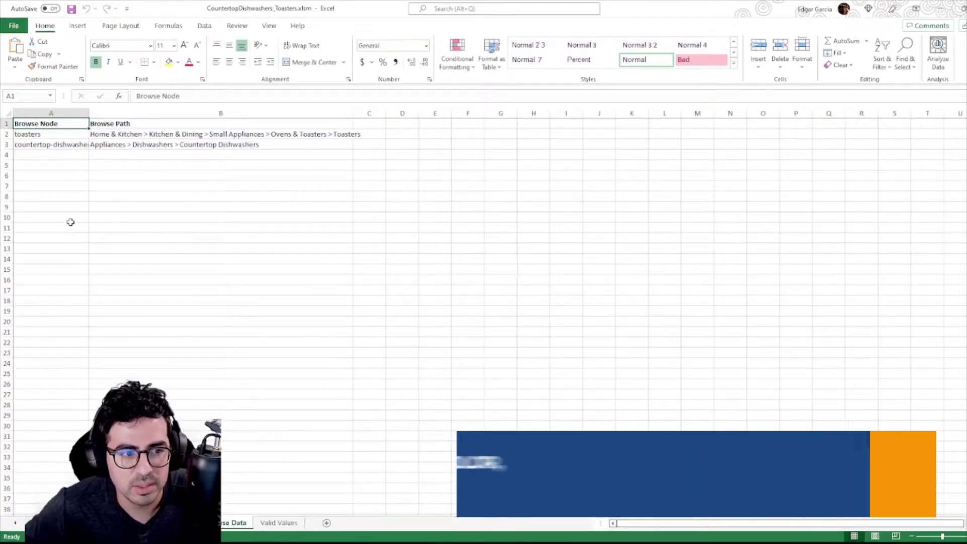
click(279, 522)
scroll(123, 371, down, 4)
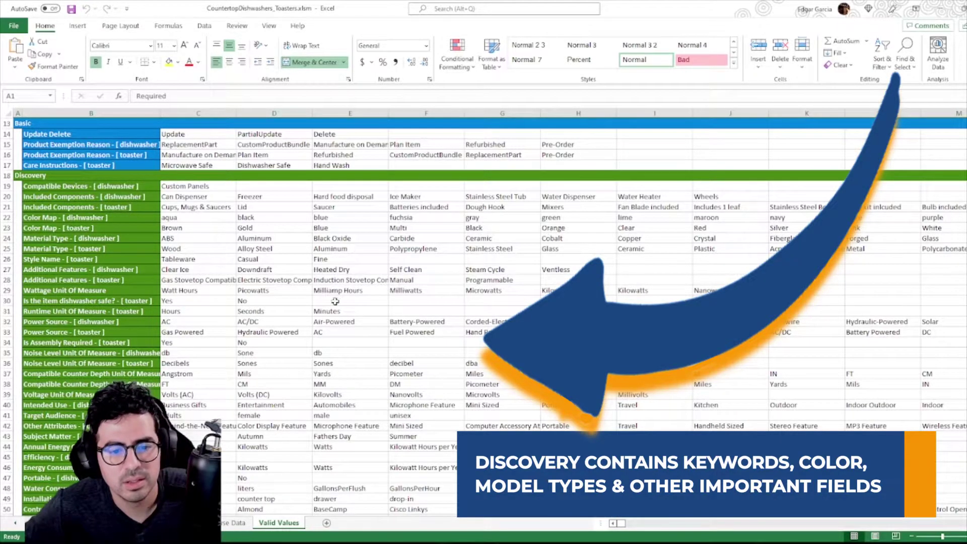
scroll(277, 406, down, 1)
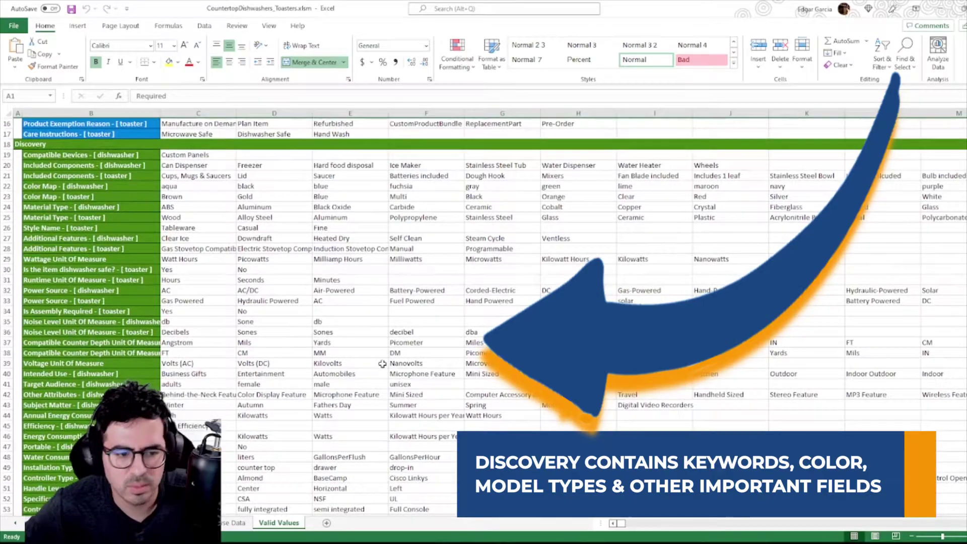
scroll(176, 350, down, 1)
scroll(175, 349, down, 5)
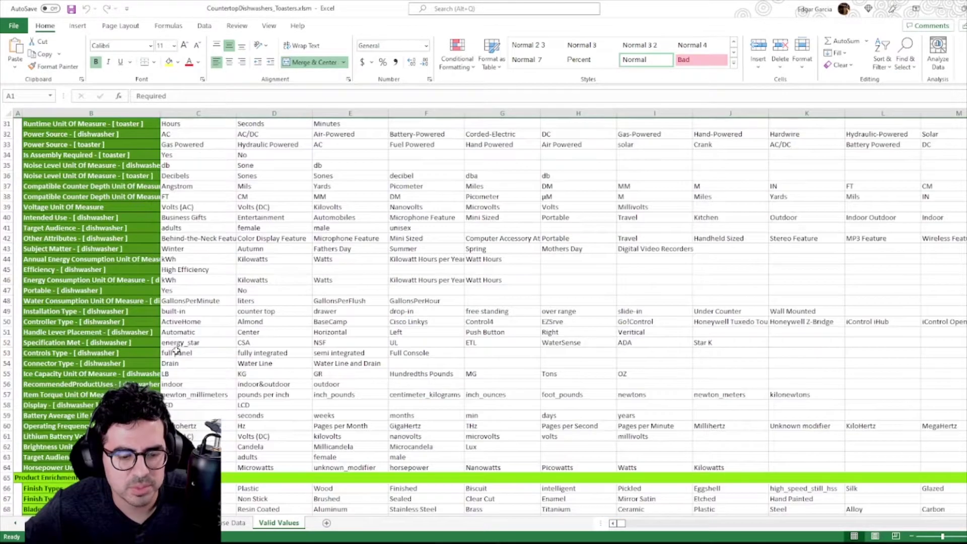
scroll(128, 324, up, 10)
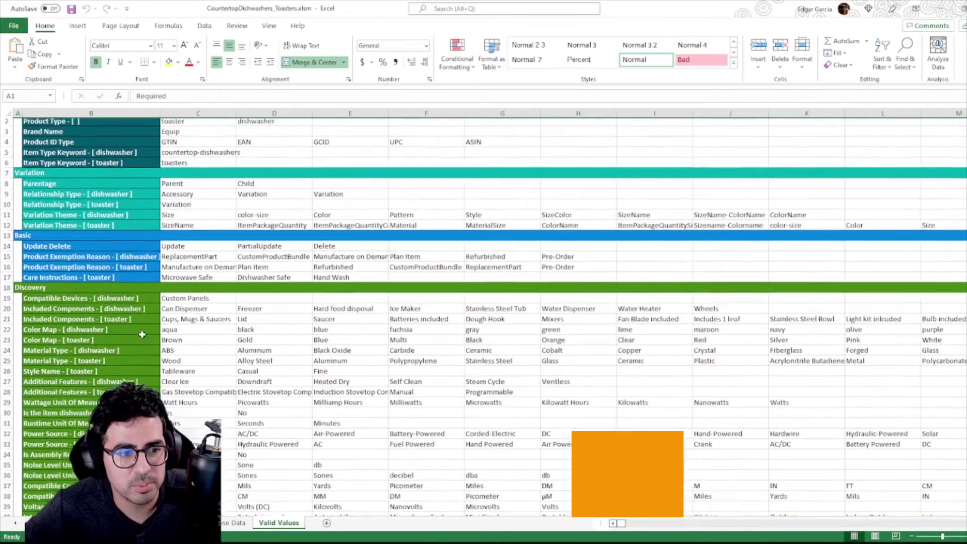
scroll(176, 317, down, 4)
scroll(176, 317, up, 4)
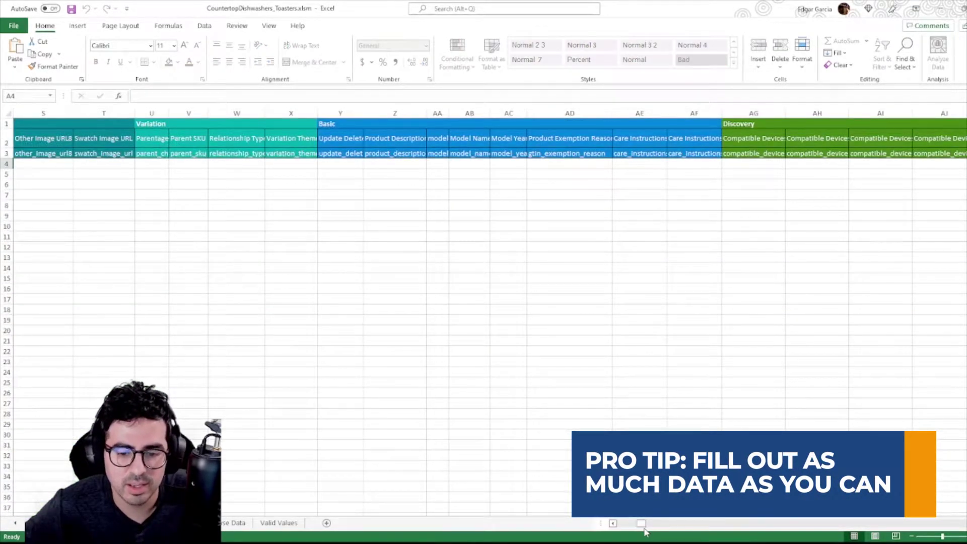
drag(644, 527, 623, 527)
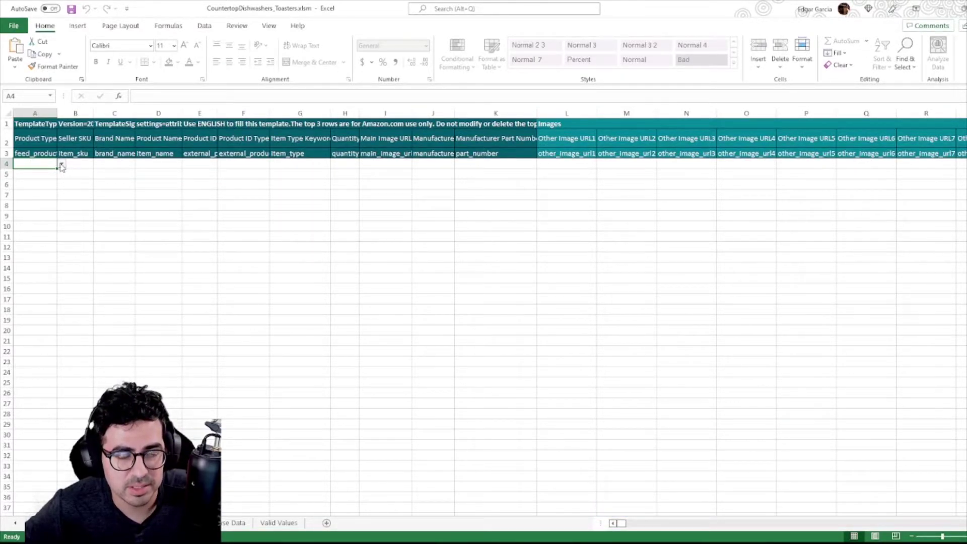
Set A4's product type to toaster and enter seller SKU toaster-001.
click(62, 167)
click(29, 173)
click(86, 164)
text(toaster-001)
key(ctrl+Return)
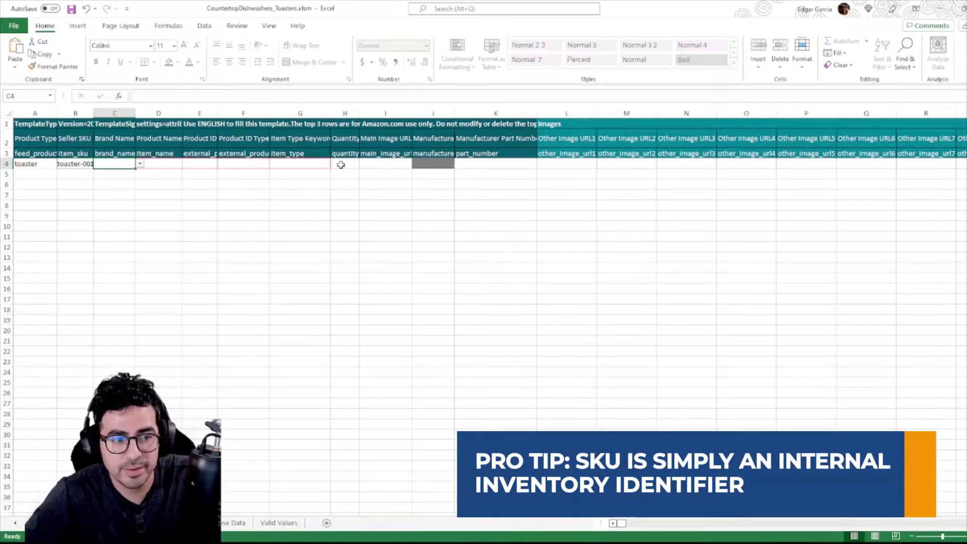
Enter the custom brand name Eds Appliances in C4.
click(129, 167)
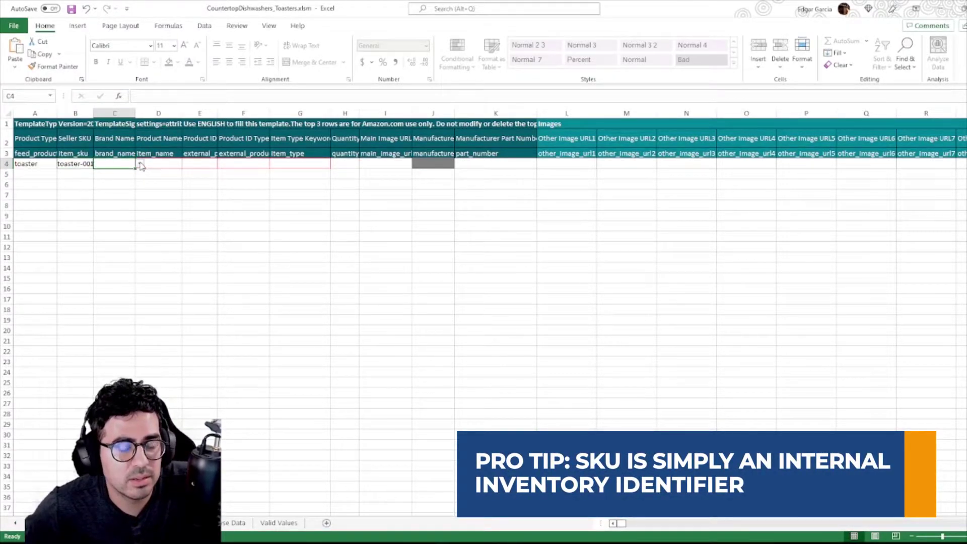
click(140, 164)
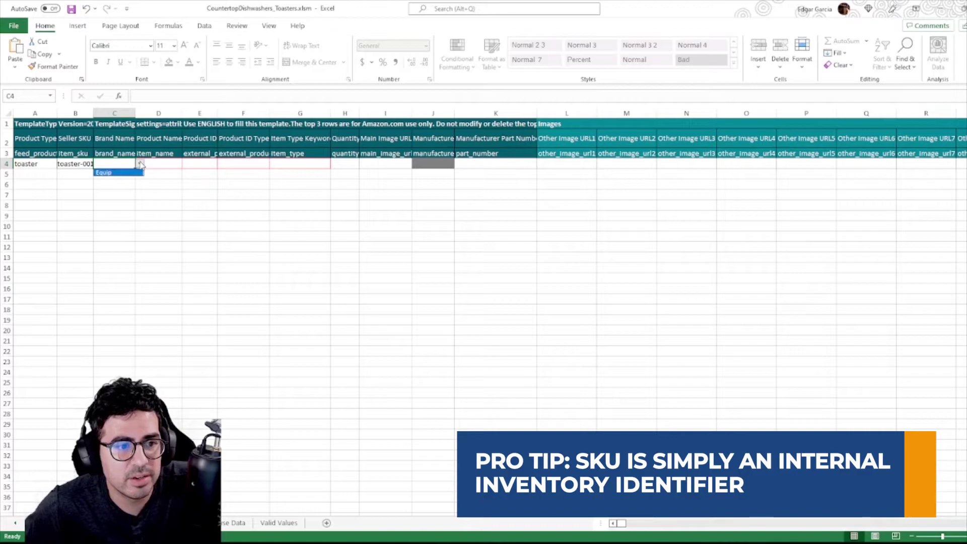
click(95, 186)
double_click(122, 164)
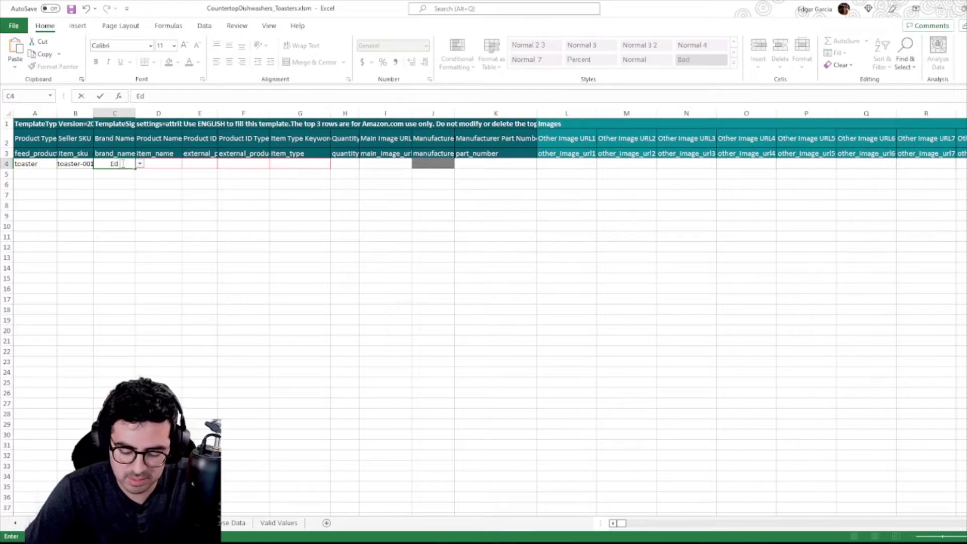
text(Eds Appliances)
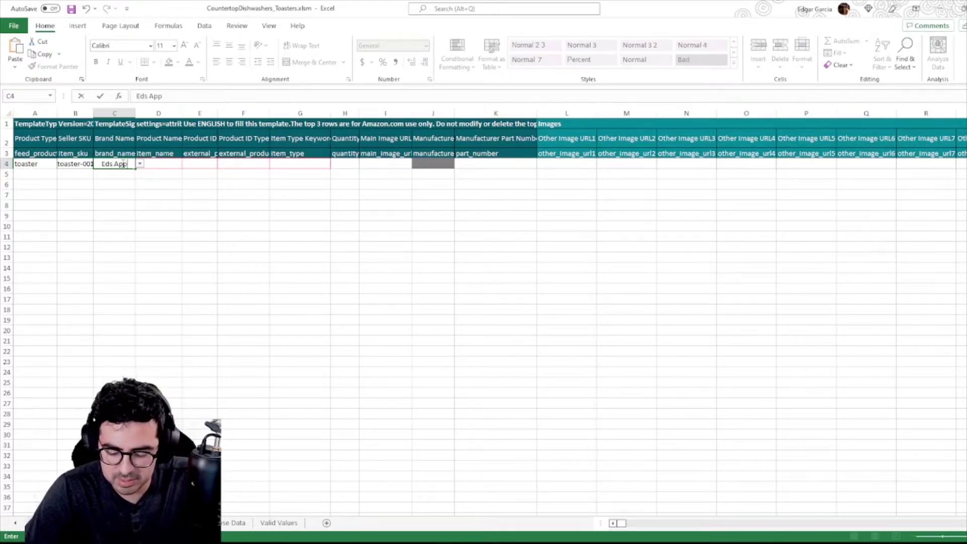
key(Return)
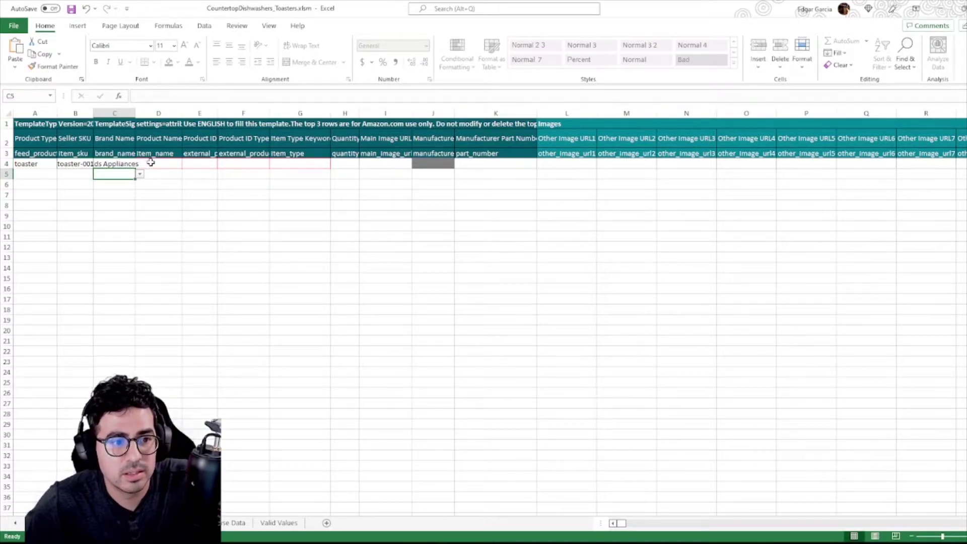
click(150, 163)
text(Toaster)
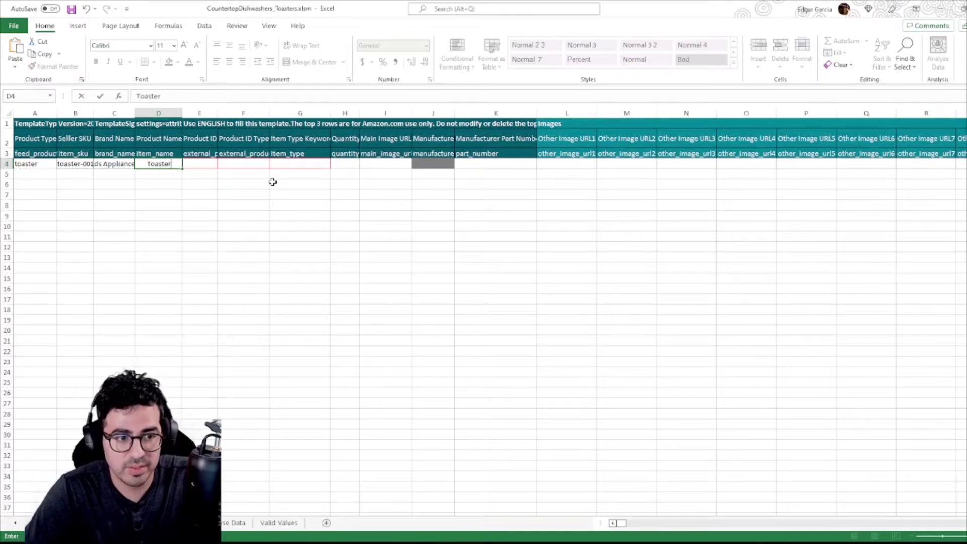
text( 1)
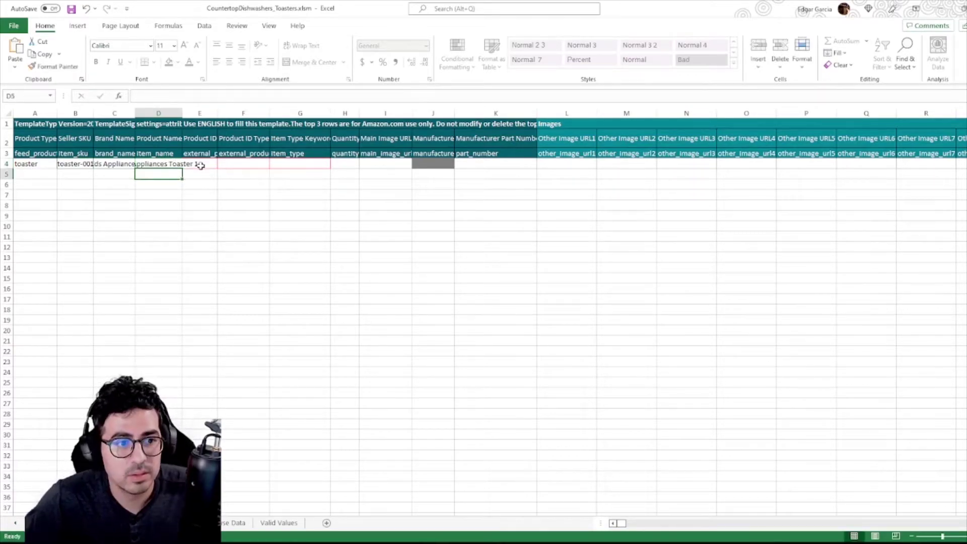
click(204, 164)
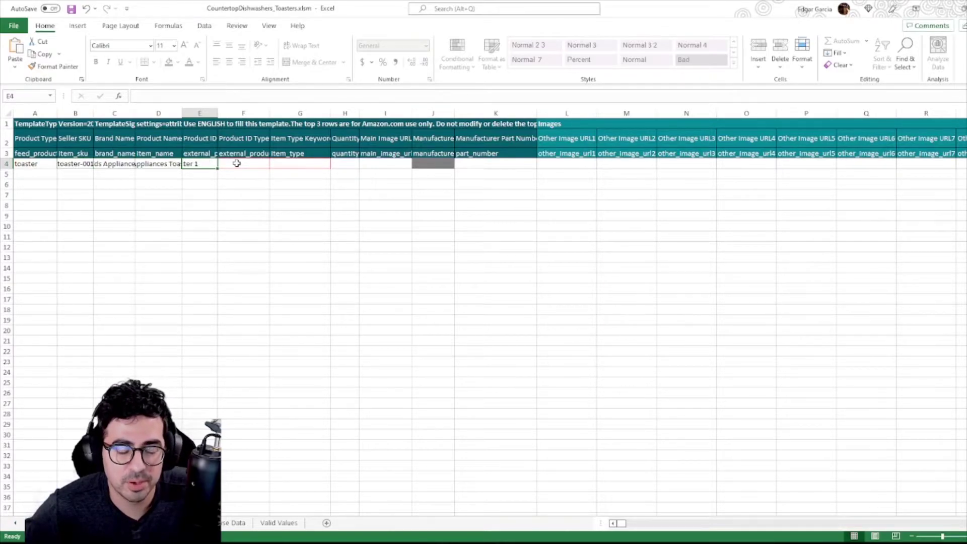
click(237, 163)
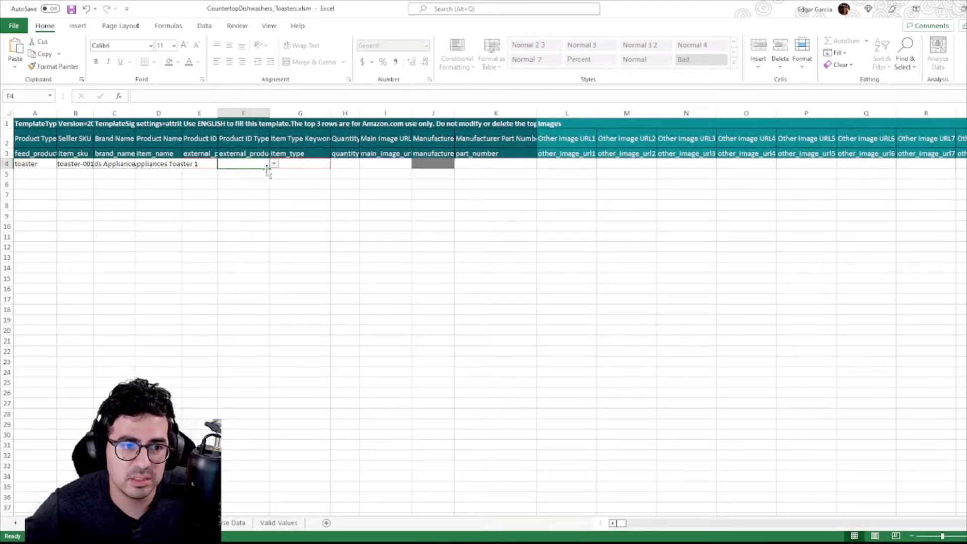
click(274, 164)
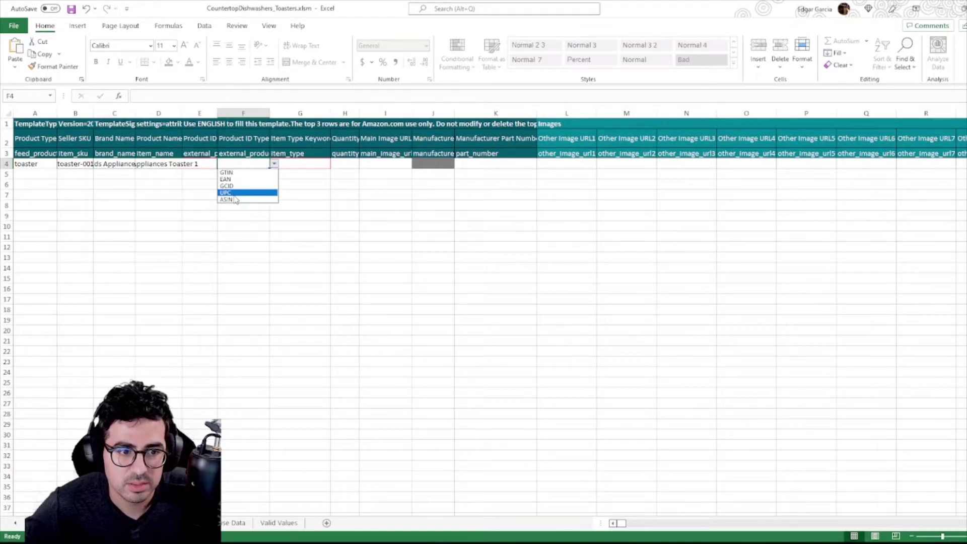
click(234, 193)
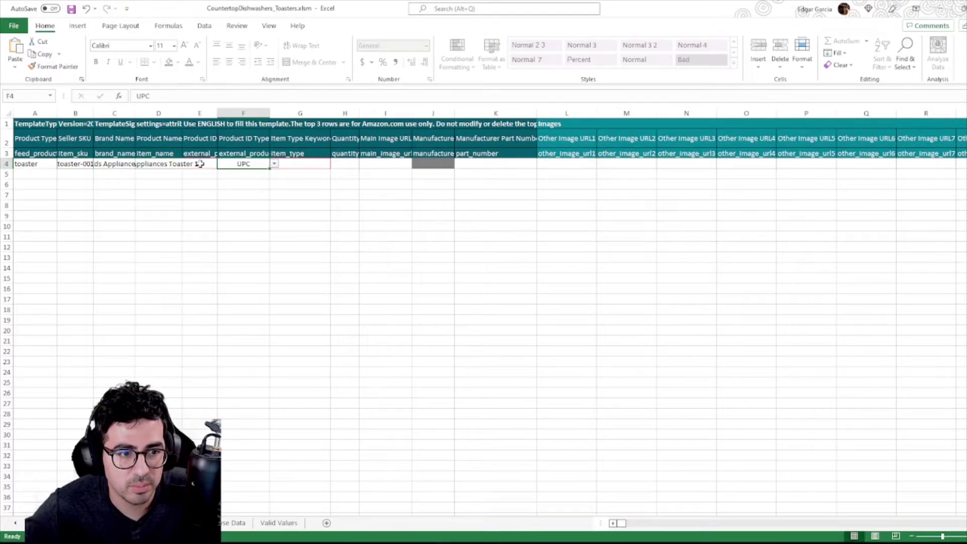
click(199, 163)
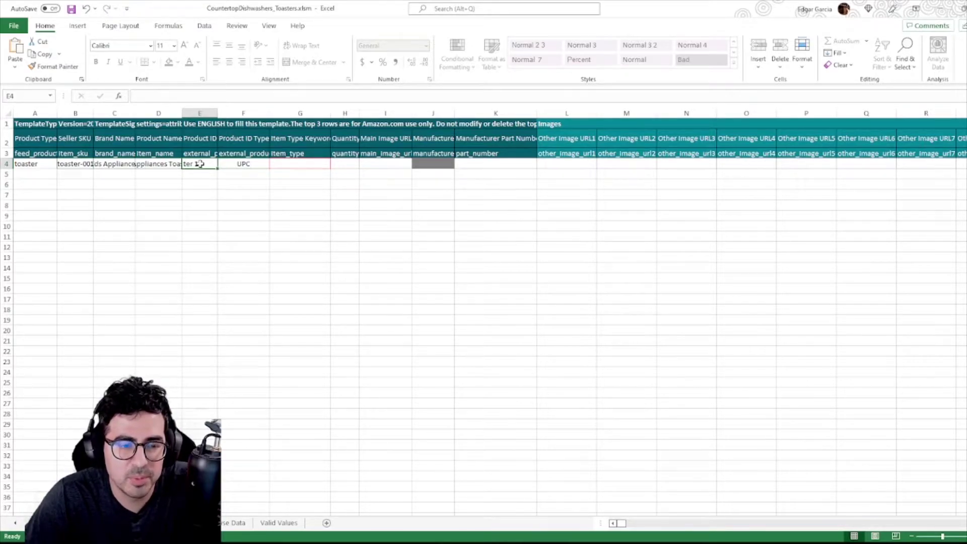
text(029830192831)
key(alt)
key(Right)
Choose item type keyword toasters in G4 and set quantity to 100.
click(321, 166)
click(335, 164)
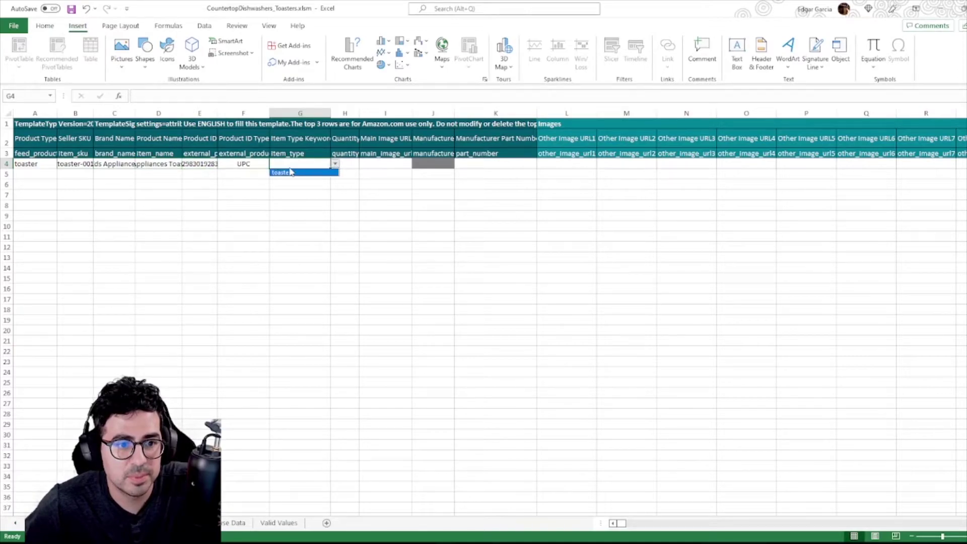
click(287, 173)
click(363, 164)
click(344, 164)
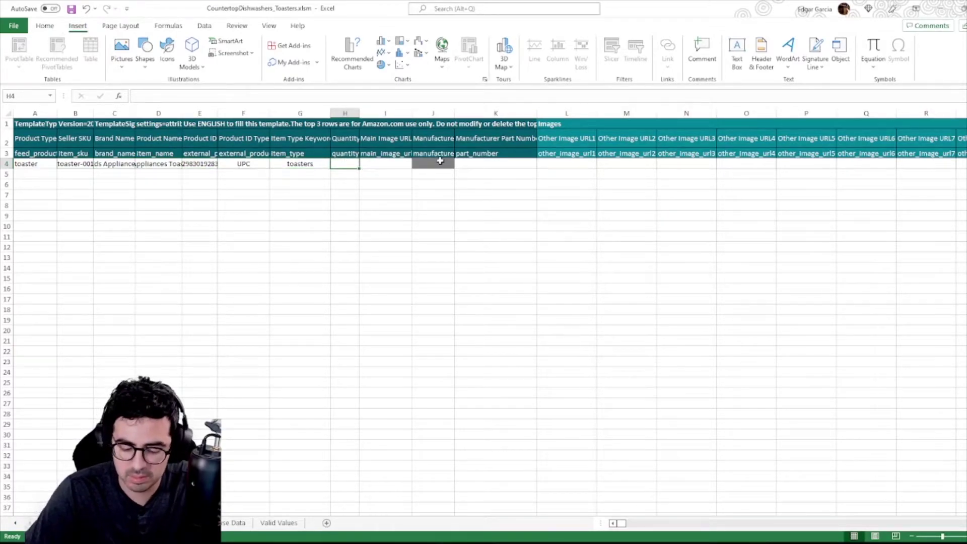
text(100)
key(Return)
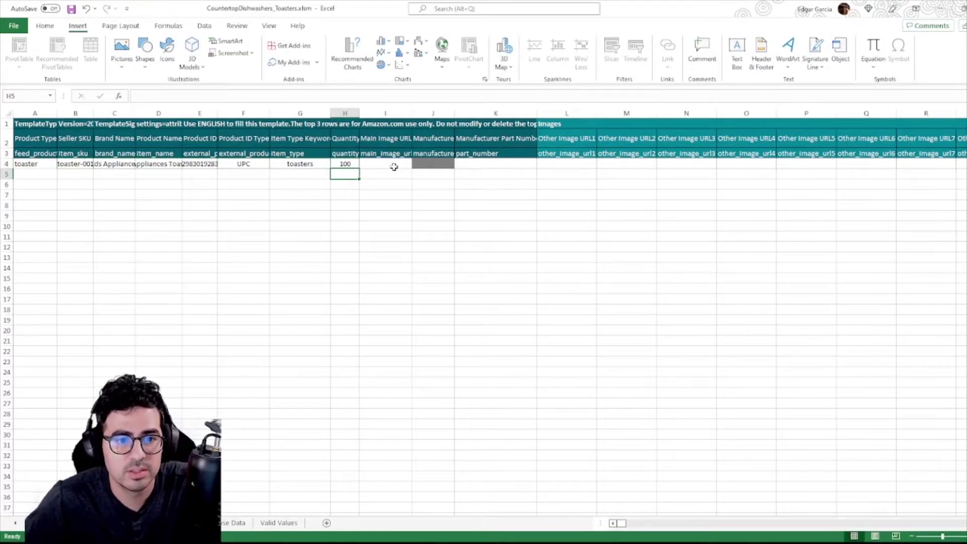
click(394, 167)
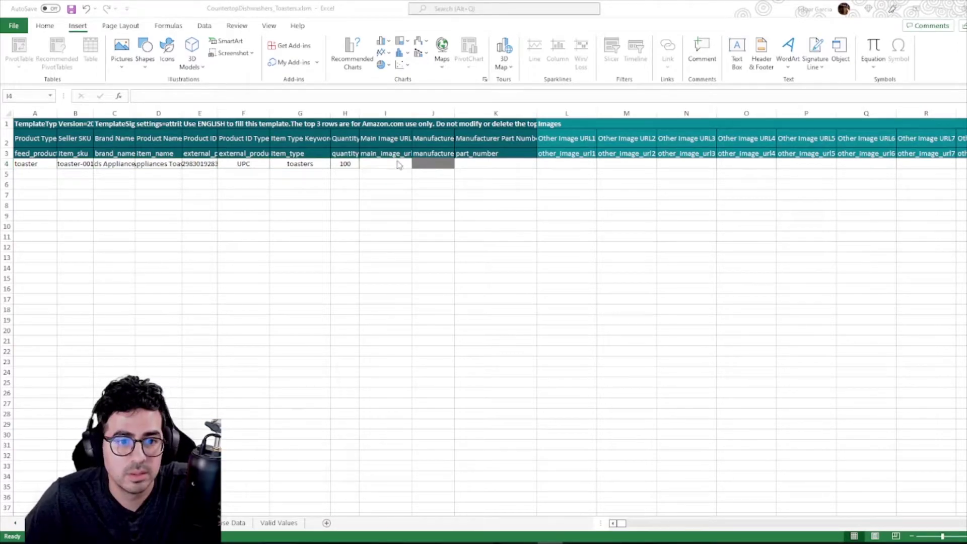
Paste the product image URL into Main Image URL cell I4.
text(https://m.media-amazon.com/images/I/91WxTZRSSL._AC_SL1500_.jpg)
key(Return)
click(384, 164)
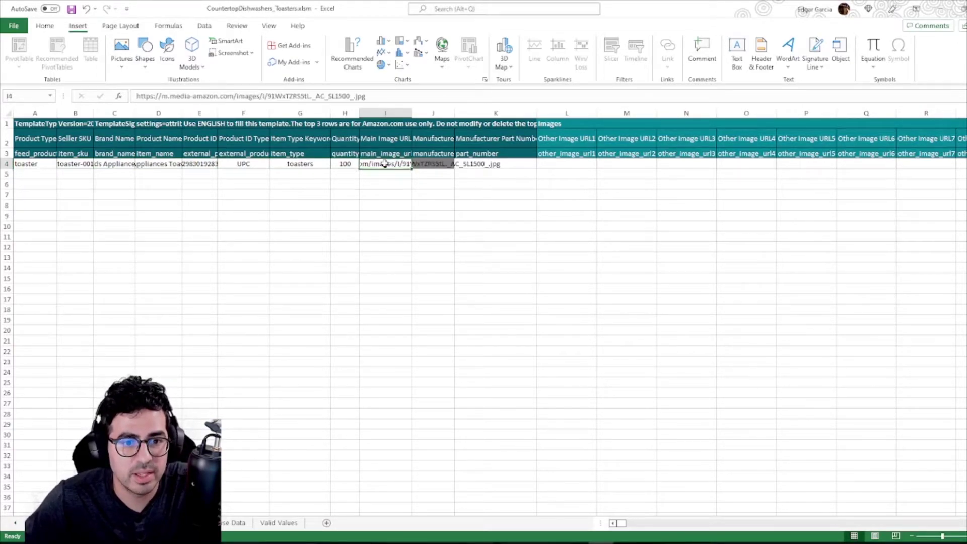
key(Right)
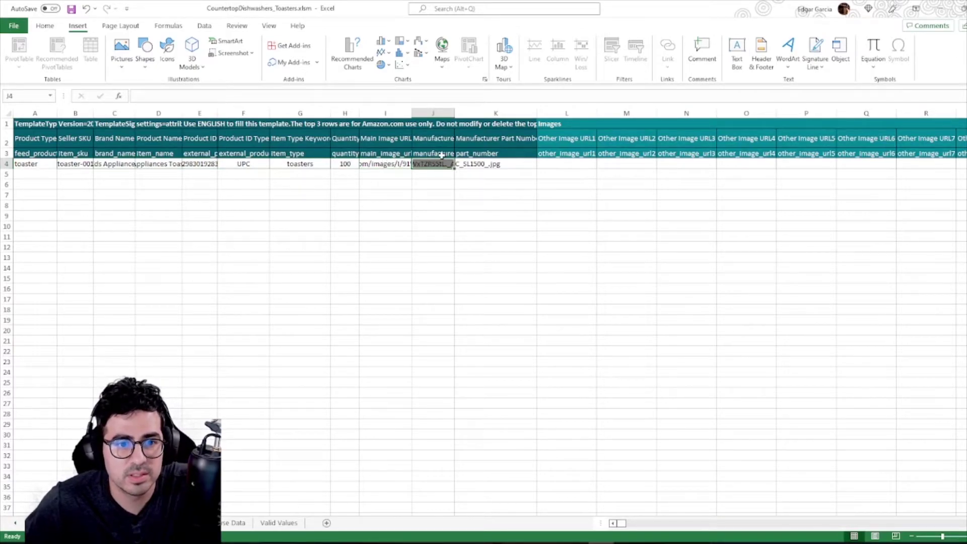
Enter manufacturer Eds Appliances and manufacturer part number part-001.
click(441, 154)
click(421, 165)
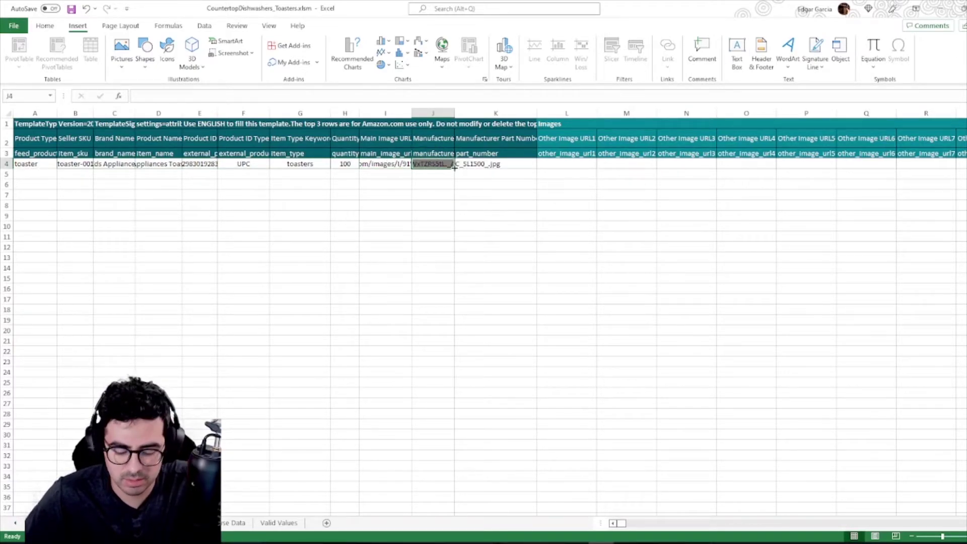
text(Eds Appliances)
key(Tab)
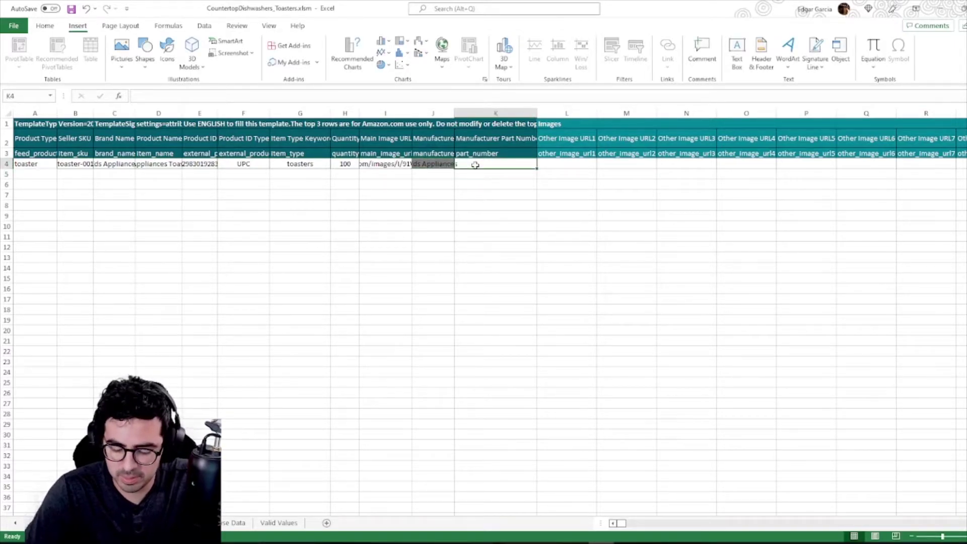
text(part-001)
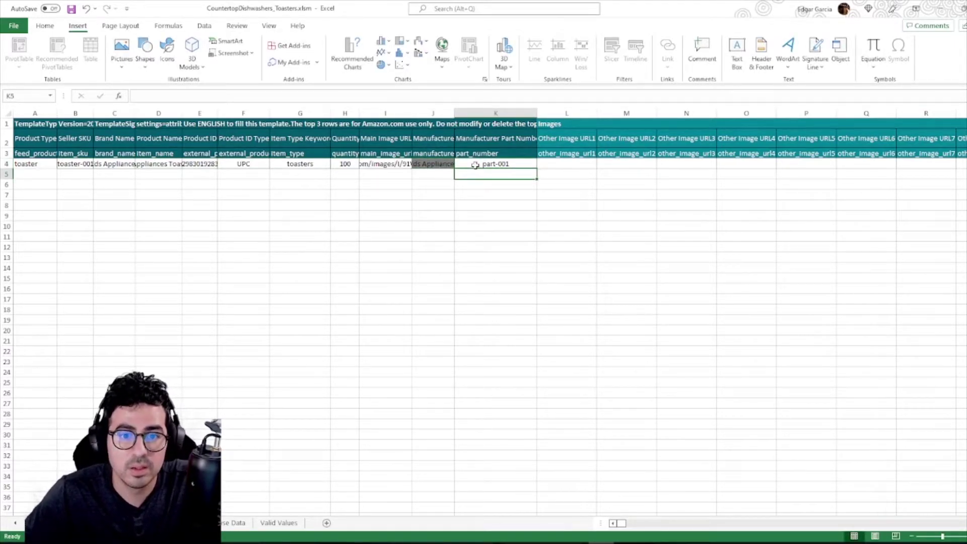
key(Tab)
Paste the image link into Other Image URL1 through URL4 (L4 to O4).
key(ctrl+v)
key(Return)
key(Up)
key(Right)
text(https://m.media-amazon.com/images/I/91WxTZRS5tL._AC_SL1500_.jpg)
key(Right)
text(https://m.media-amazon.com/images/I/91WxTZRS5tL._AC_SL1500_.jpg)
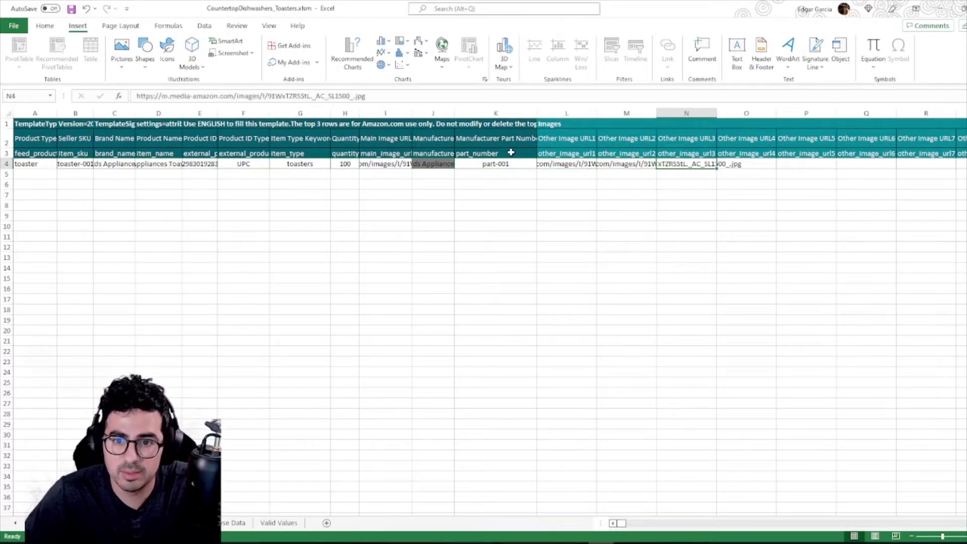
key(Right)
text(https://m.media-amazon.com/images/I/91WxTZRS5tL._AC_SL1500_.jpg)
key(Right)
key(Right)
key(Right)
key(Right)
key(Right)
key(Right)
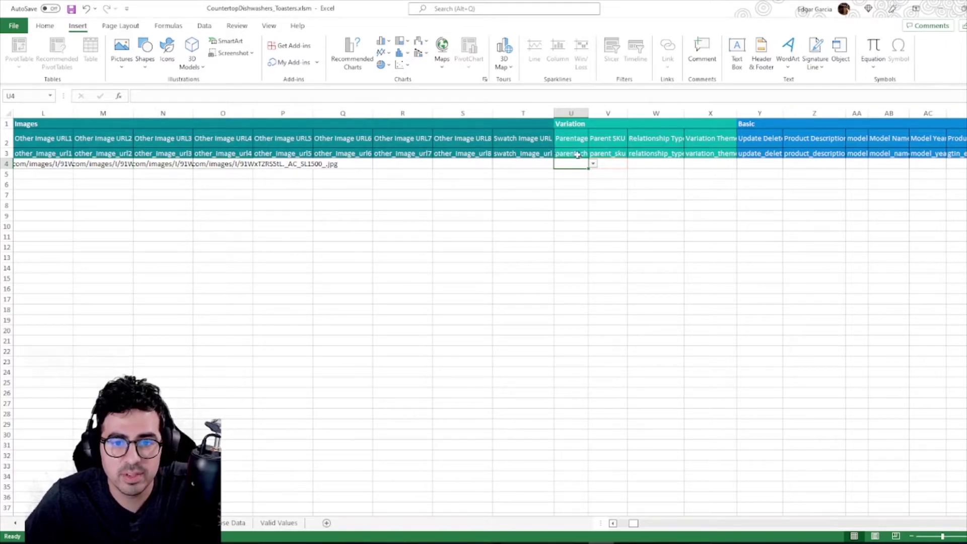
Set the toaster row's Update Delete value in Y4 to Update.
key(Right)
key(Right)
key(Right)
key(Right)
key(Right)
key(Right)
key(Right)
key(Right)
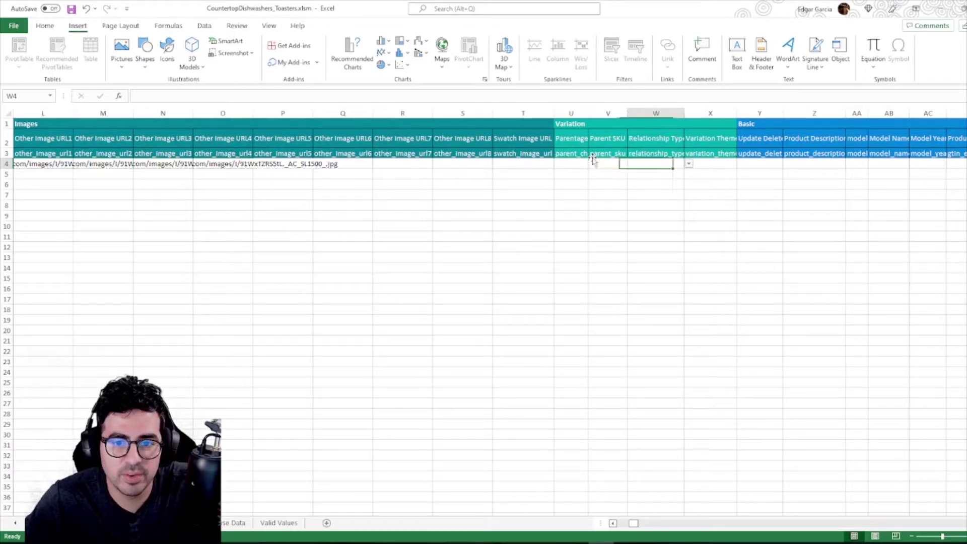
key(Right)
key(Right)
key(Right)
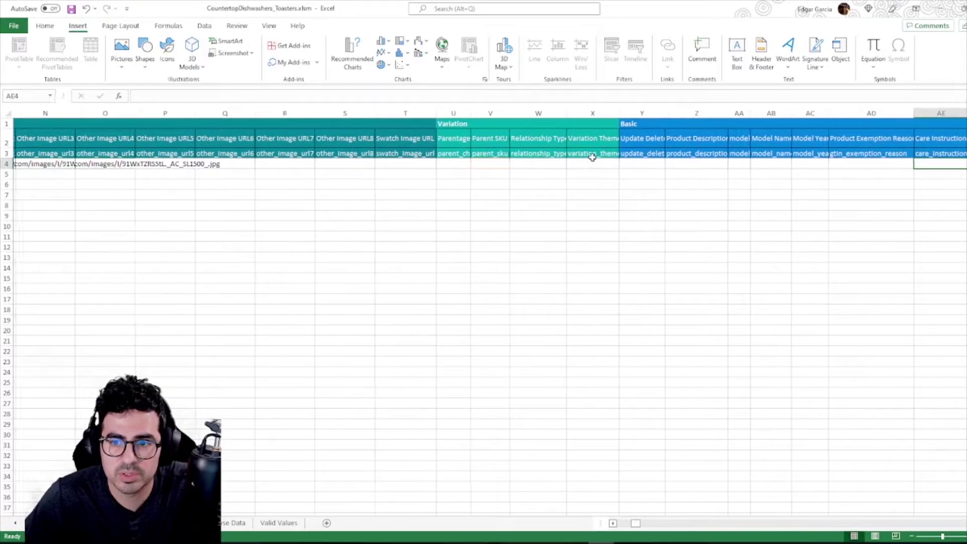
click(594, 163)
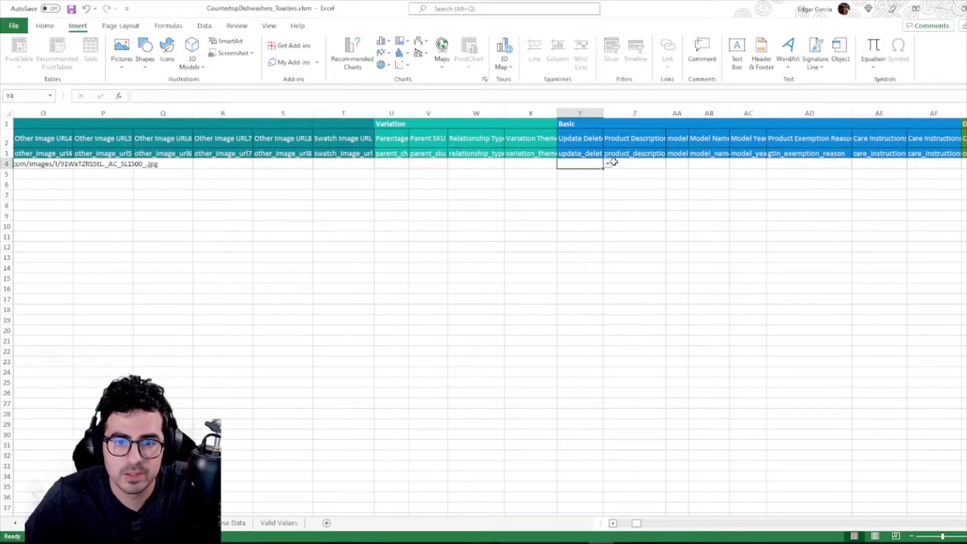
click(607, 164)
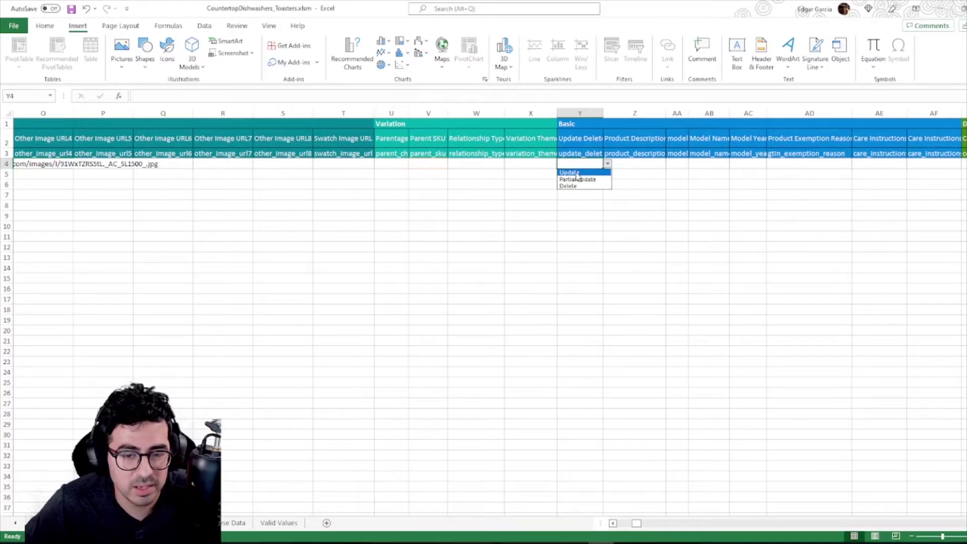
click(577, 173)
Enter description 'toaster oven black and steel', model number toaster-01 and model name toaster 1.
click(646, 162)
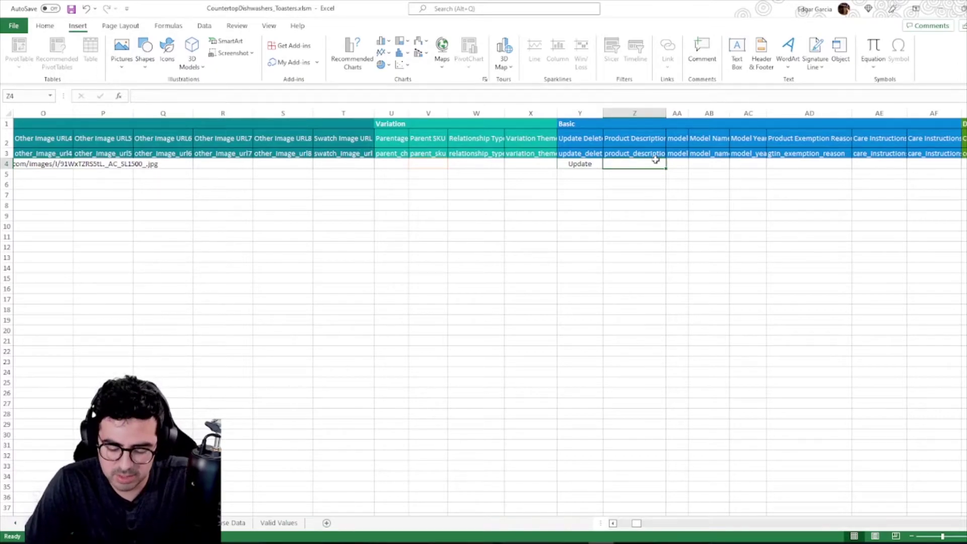
text(toaster oven black and steel)
key(Tab)
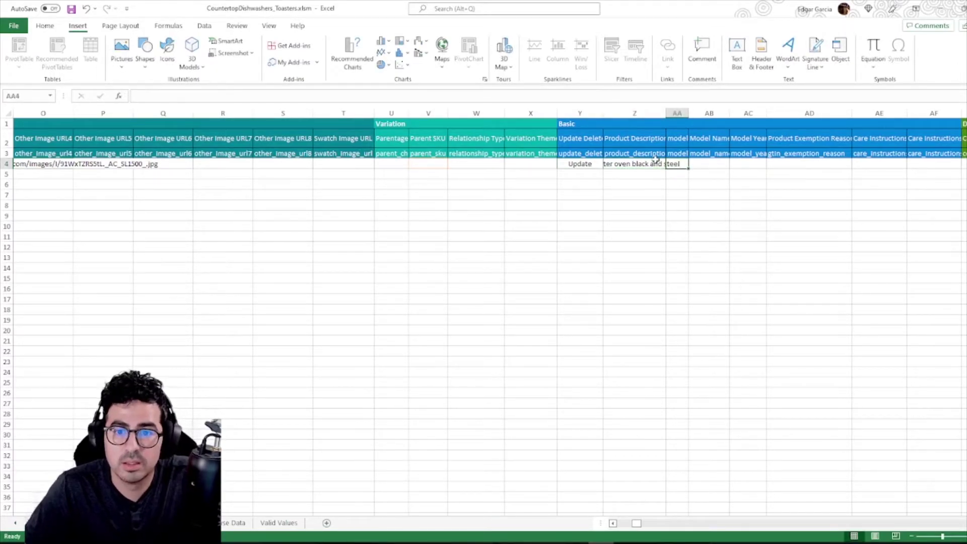
text(toaster-01)
key(Return)
key(Up)
key(Right)
text(toaster 1)
key(alt+Right)
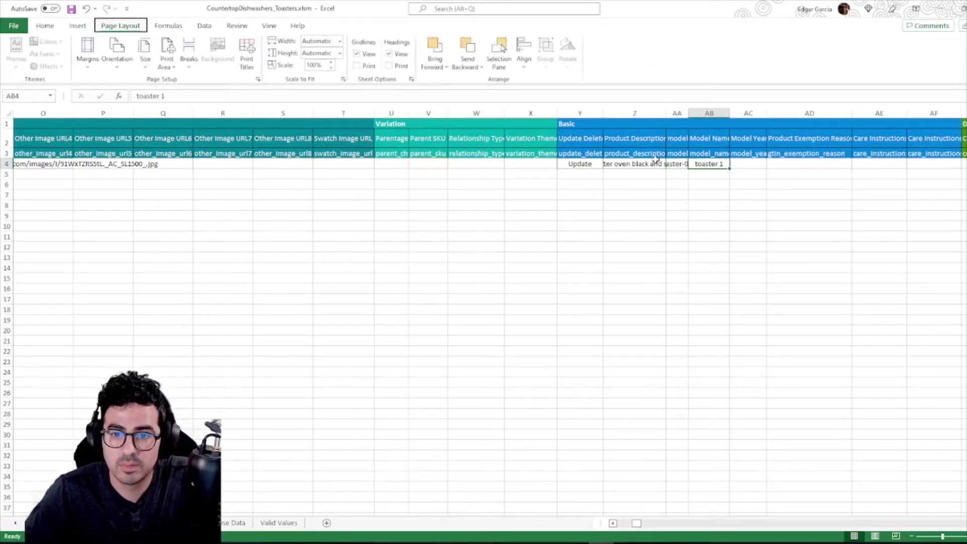
key(Right)
key(Right)
key(Right)
key(Right)
key(Right)
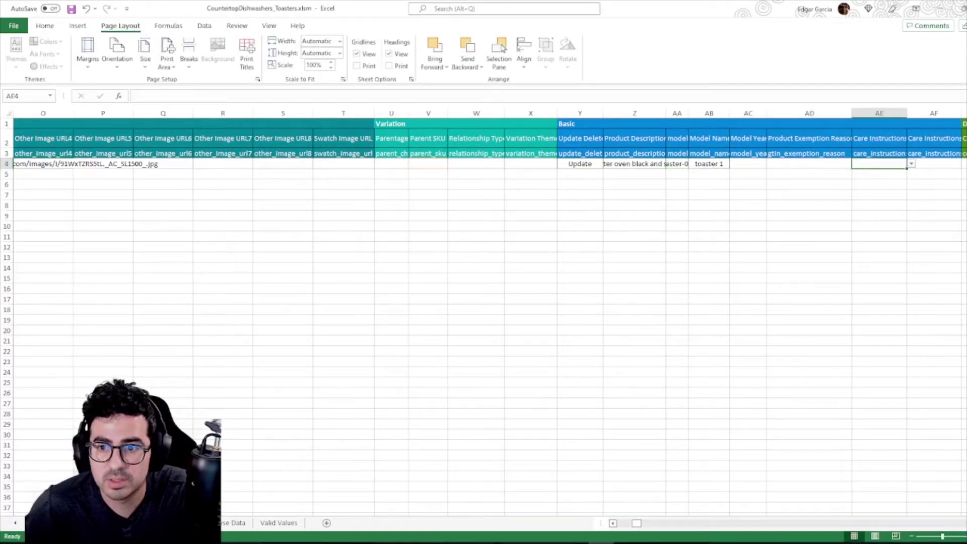
key(Right)
key(Right)
key(Right)
key(Right)
key(Right)
key(Right)
key(Right)
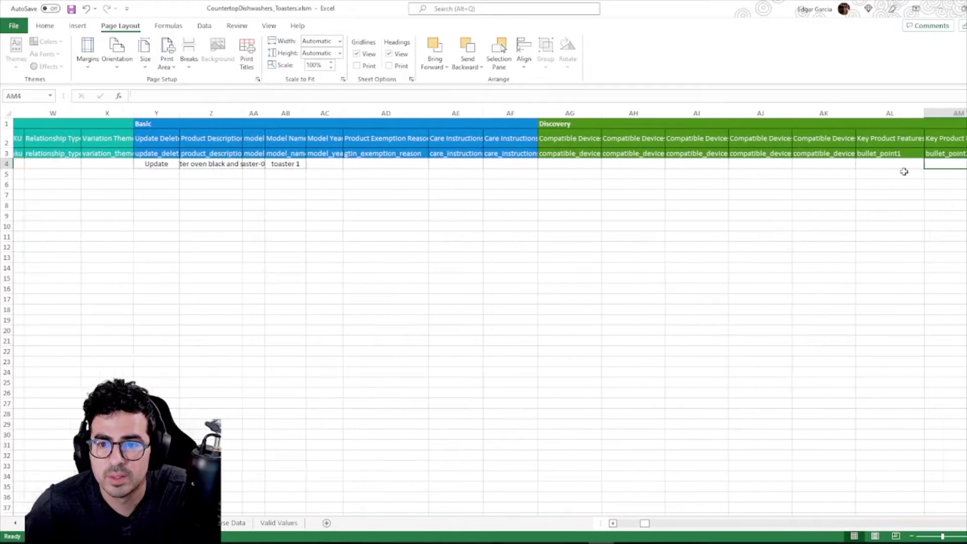
Enter the first selling point in AL4 and fill selling points 2 to 5 across AM4:AP4.
click(765, 160)
key(Right)
key(Right)
key(Right)
key(Right)
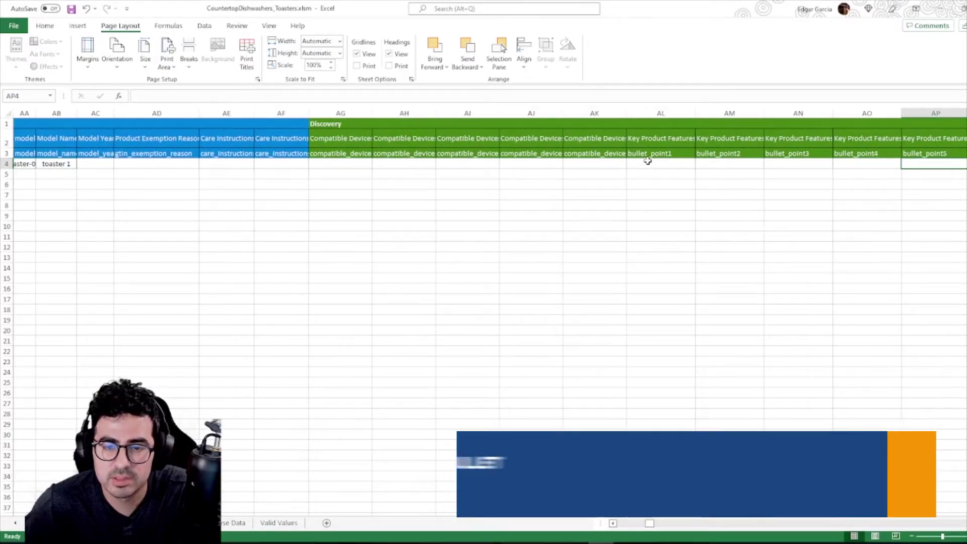
click(648, 162)
text(poi)
text(selling point 1)
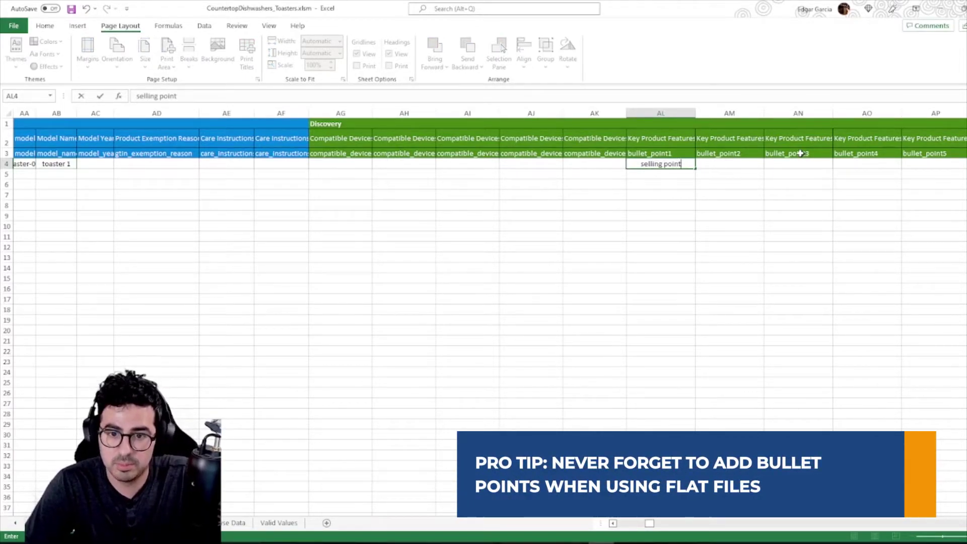
key(Tab)
click(688, 166)
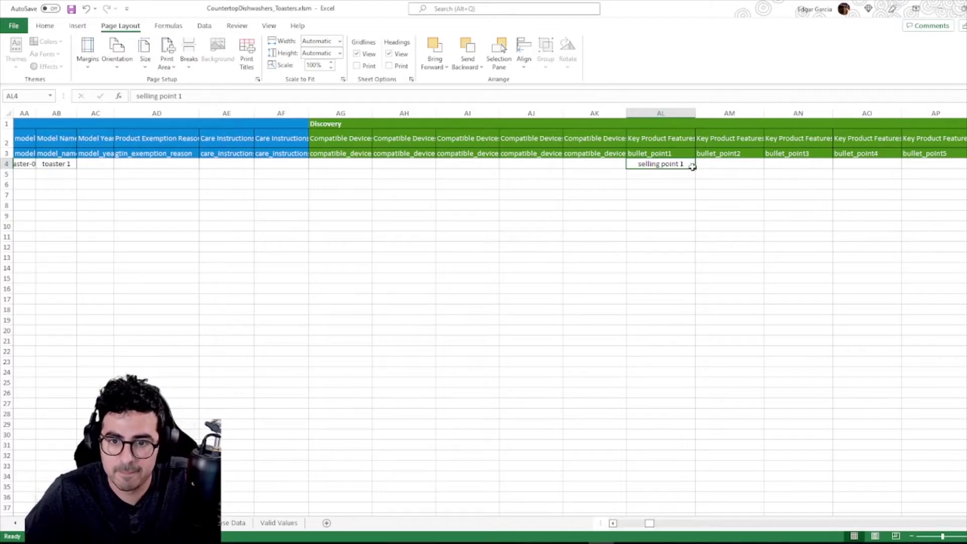
drag(693, 168, 887, 162)
key(Right)
key(Right)
key(Right)
key(Right)
key(Right)
key(Right)
key(Left)
key(Left)
key(Left)
key(Left)
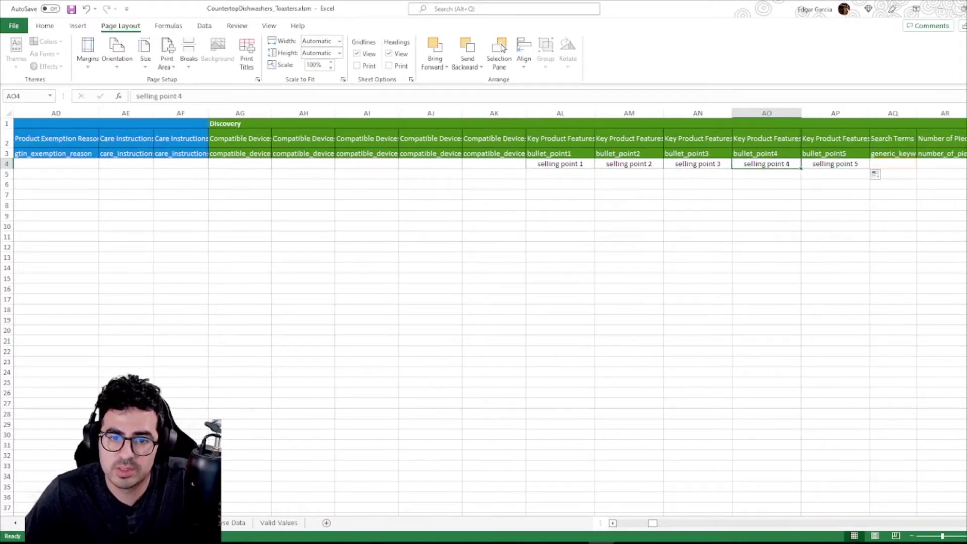
key(Left)
key(Left)
key(Left)
key(Right)
key(Right)
key(Right)
key(Right)
key(Right)
key(Right)
key(Right)
key(Right)
key(Right)
key(Right)
key(Right)
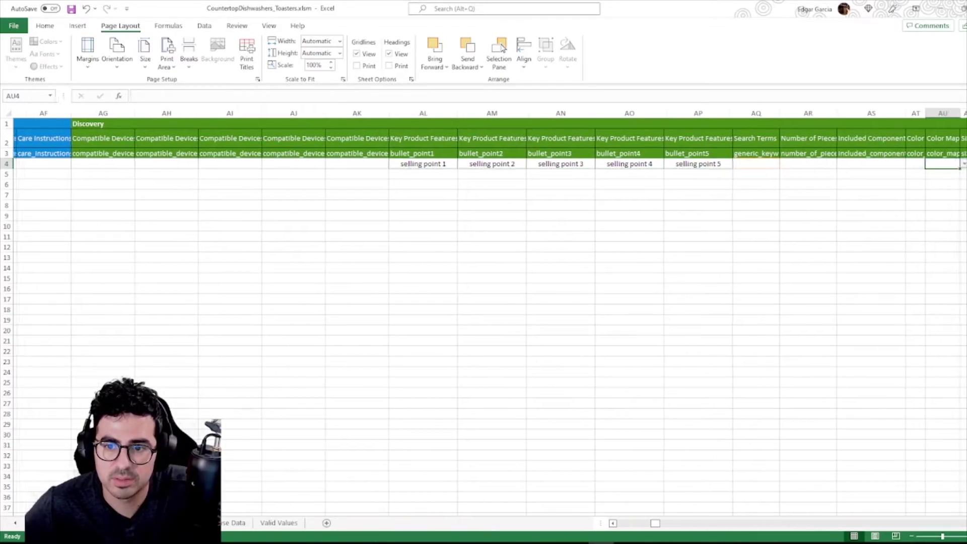
Enter search terms 'toaster, oven, appliances' in AQ4 and the toaster's colour in AT4.
click(745, 162)
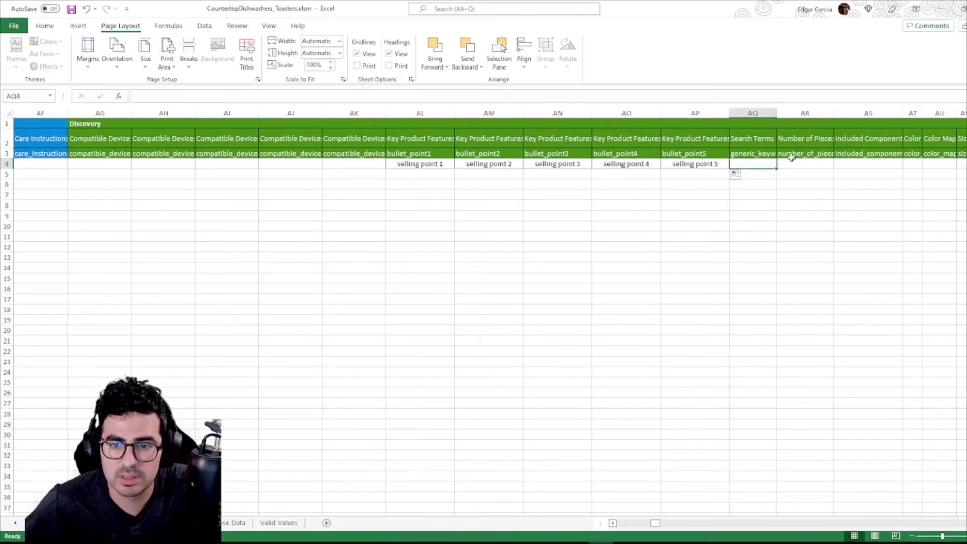
text(toaste)
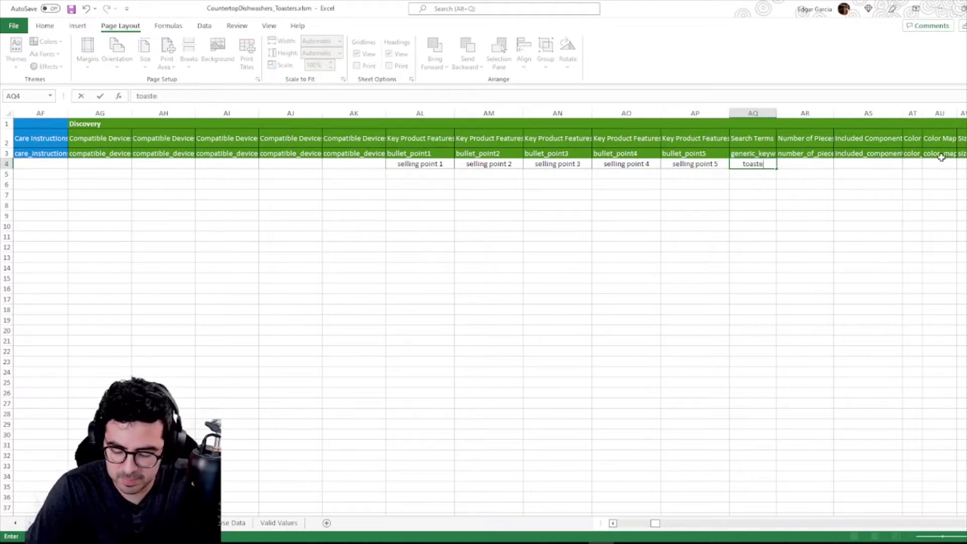
text(r, oven, appliances)
key(Right)
key(Right)
key(Right)
key(Right)
key(Right)
key(Right)
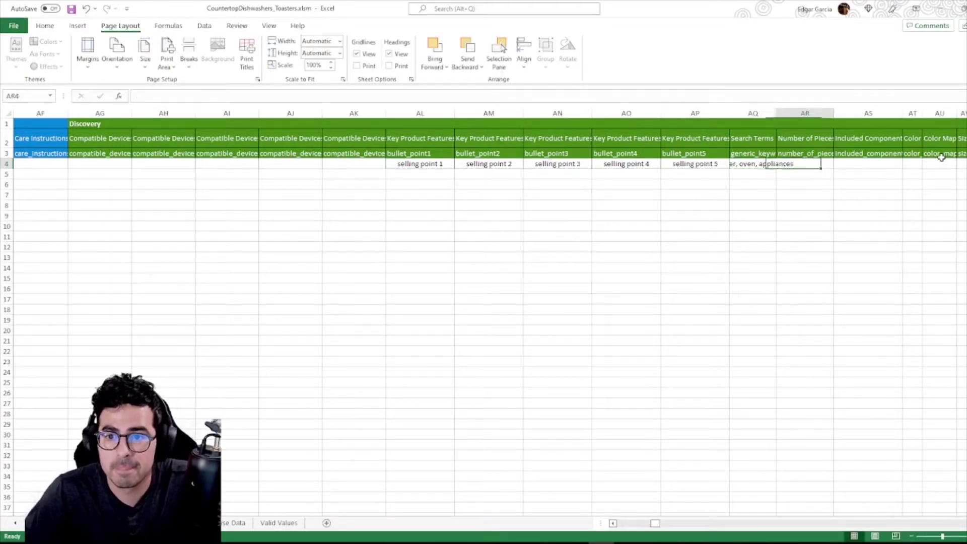
click(863, 167)
text(Black and Gray)
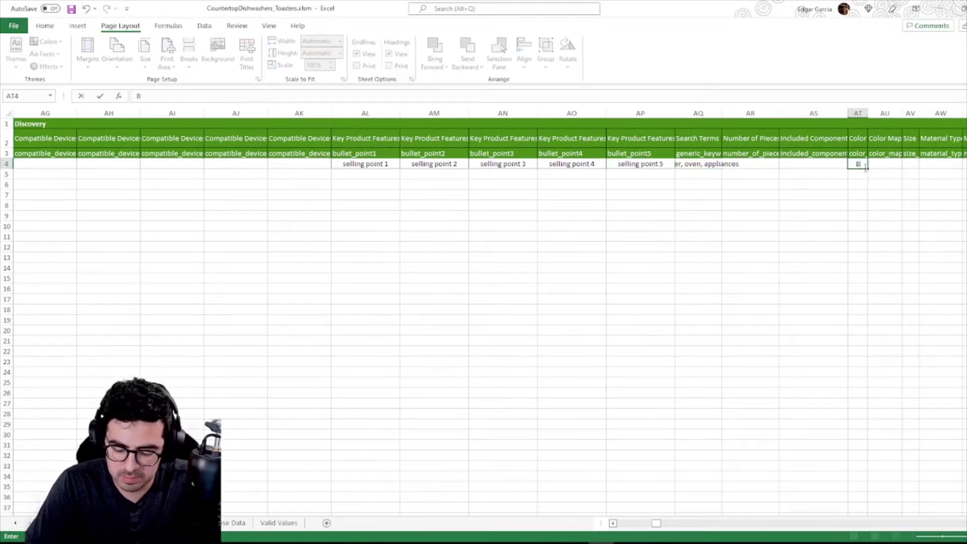
key(Tab)
click(851, 156)
click(851, 162)
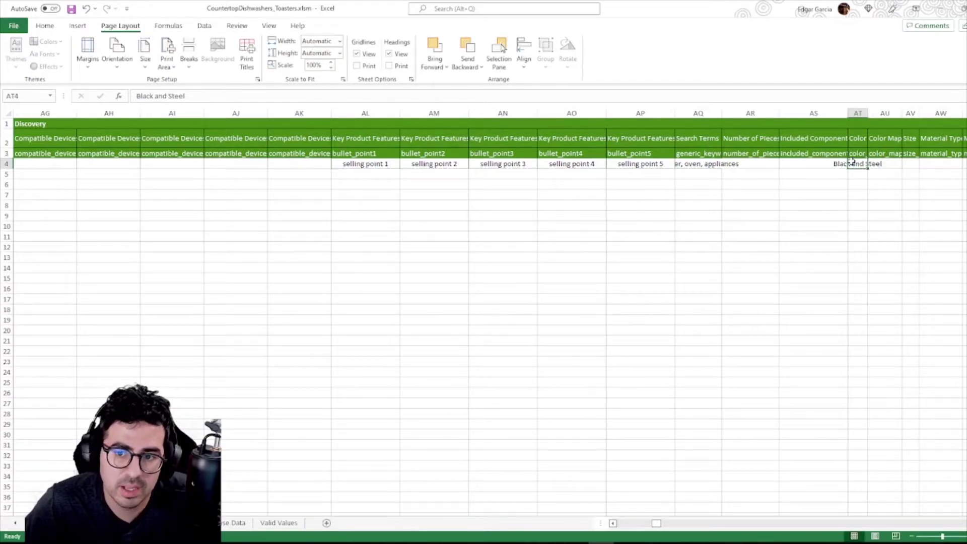
Choose Black as the colour map value in AU4.
click(890, 162)
click(895, 153)
click(884, 163)
click(906, 164)
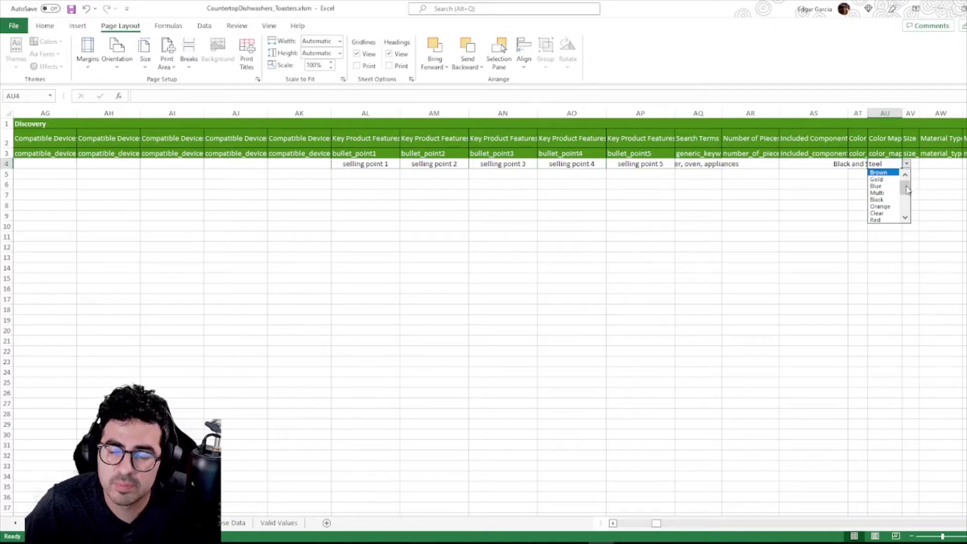
mouse_move(903, 189)
mouse_down()
mouse_move(904, 213)
mouse_move(908, 190)
mouse_move(904, 207)
mouse_move(905, 198)
mouse_up()
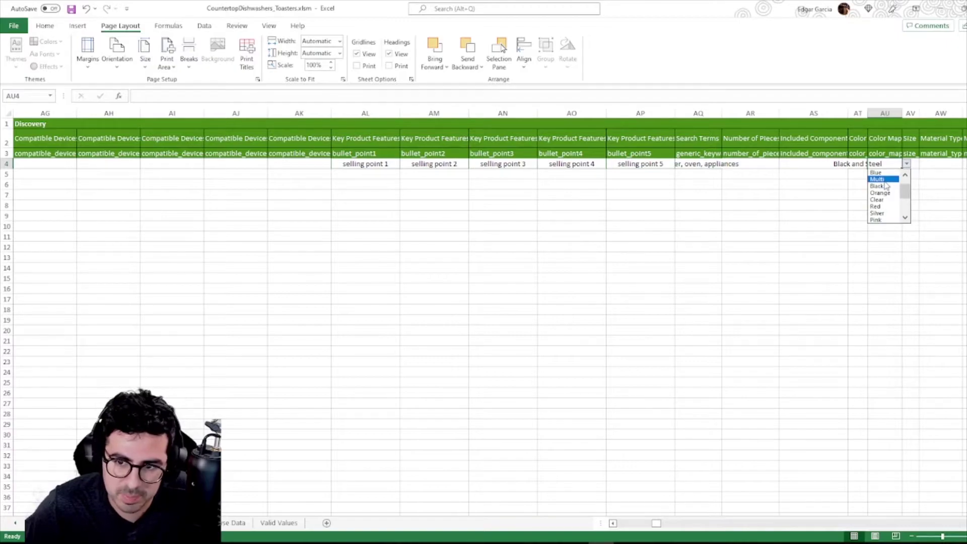
click(876, 187)
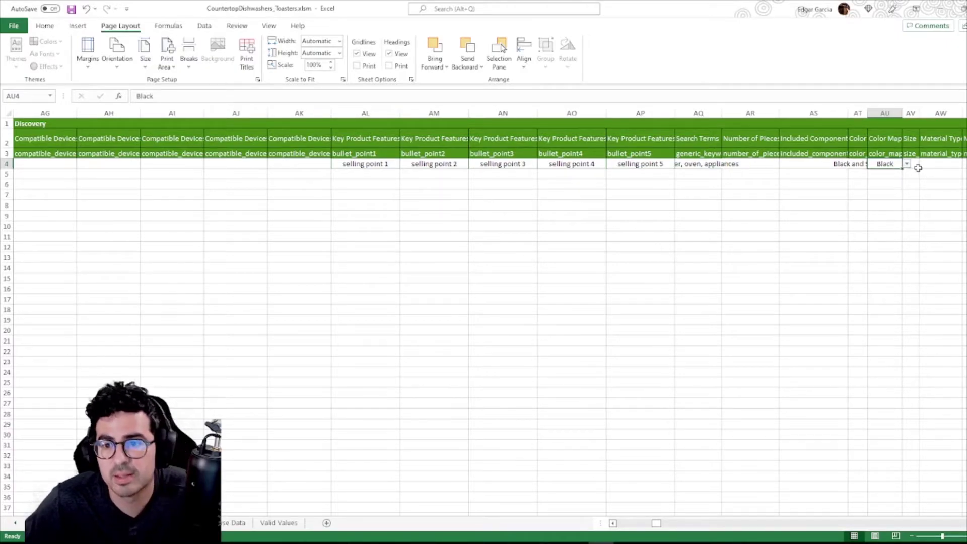
Set the toaster row's fulfillment center to AMAZON_NA.
key(Right)
key(Right)
key(Right)
key(Right)
key(Right)
key(Right)
key(Right)
key(Right)
key(Right)
key(Right)
key(Right)
key(Right)
key(Right)
key(Right)
key(Right)
key(Right)
key(Right)
key(Right)
key(Right)
key(Right)
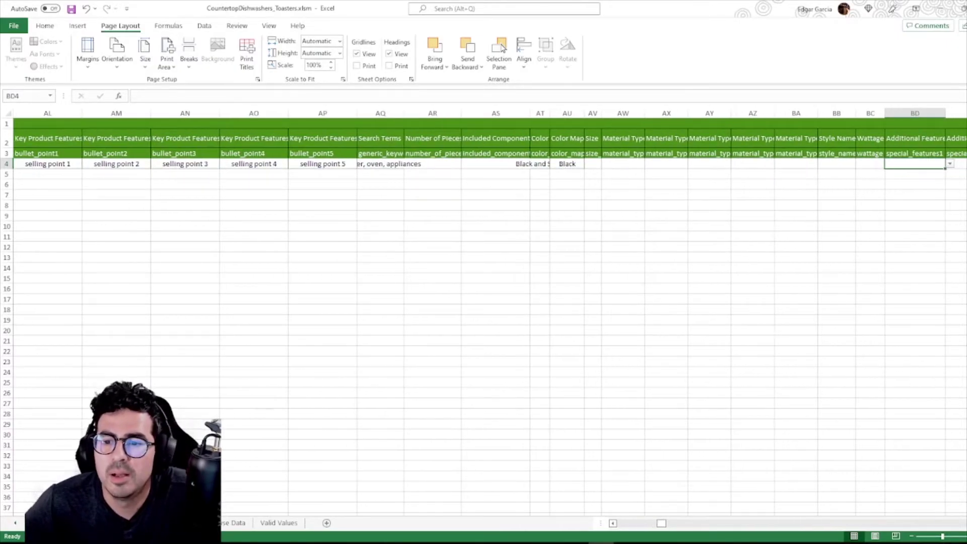
key(Right)
key(Right)
key(Right)
key(Right)
key(Right)
key(Right)
key(Right)
key(Right)
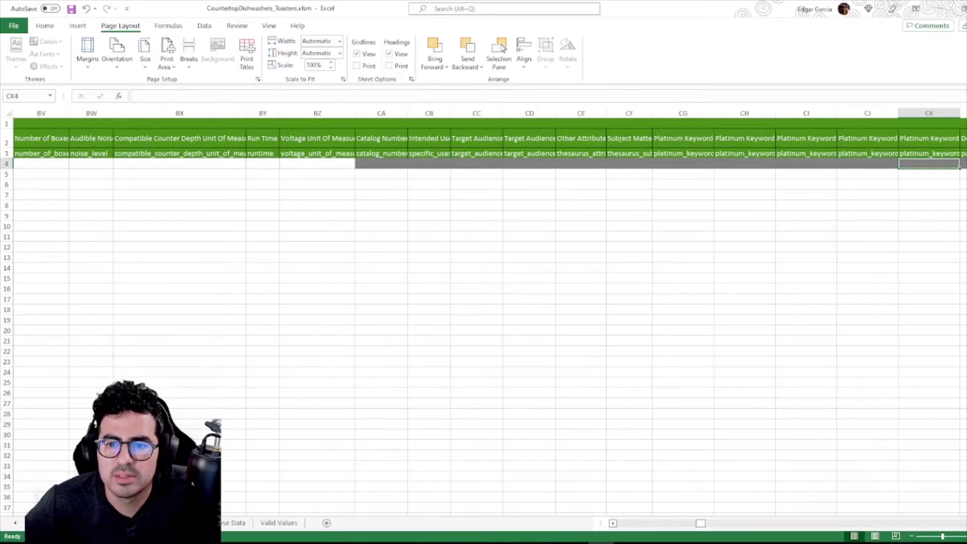
key(Right)
key(Right)
key(Right)
key(Right)
key(Right)
key(Right)
key(Right)
key(Right)
key(Right)
key(Right)
key(Right)
key(Right)
key(Right)
key(Right)
key(Right)
key(Right)
key(Right)
key(Right)
key(Right)
key(Right)
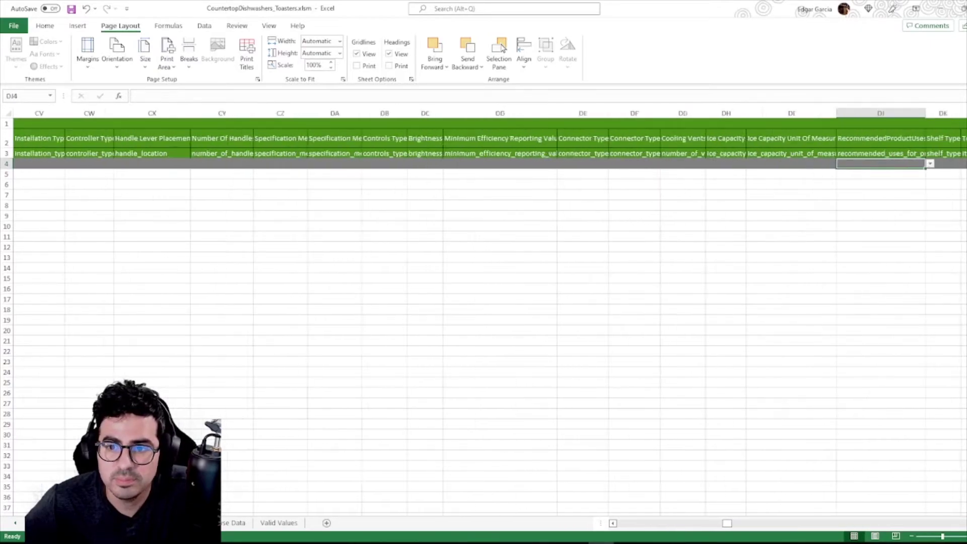
key(Right)
key(Right)
key(Right)
key(Right)
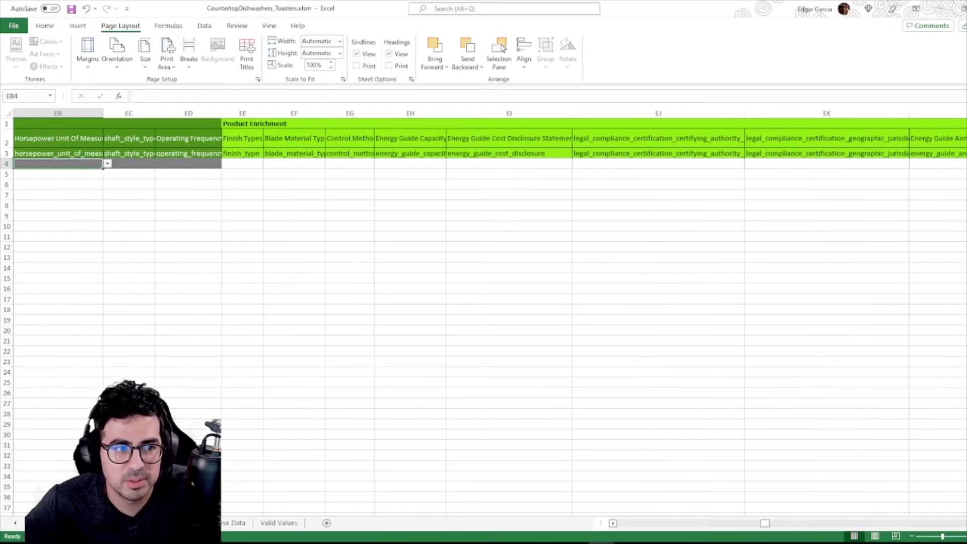
key(Right)
key(Right)
key(Right)
key(Right)
key(Right)
key(Right)
key(Right)
key(Right)
key(Right)
key(Right)
key(Right)
key(Right)
key(Right)
key(Right)
key(Right)
key(Right)
key(Right)
key(Right)
key(Right)
key(Right)
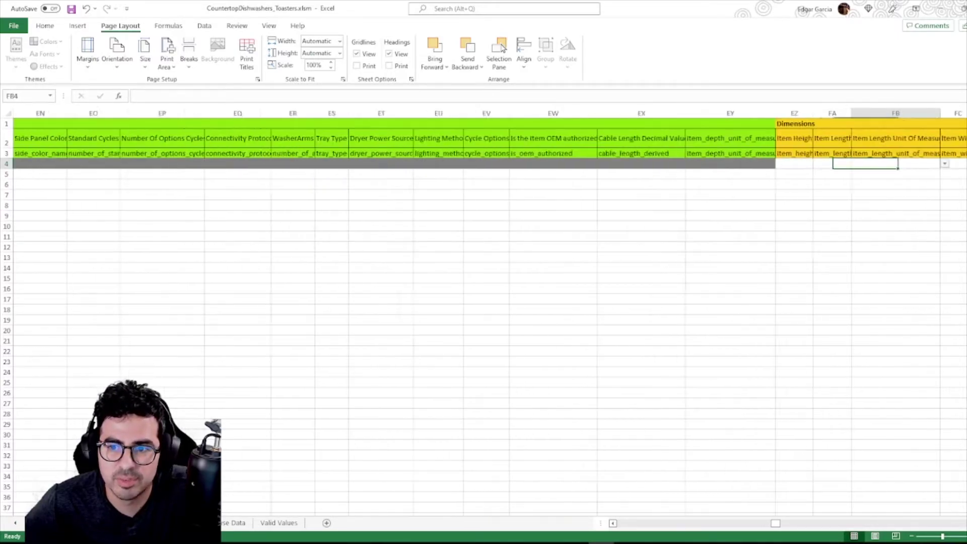
key(Left)
key(Left)
key(Left)
key(Right)
key(Right)
key(Right)
key(Right)
key(Right)
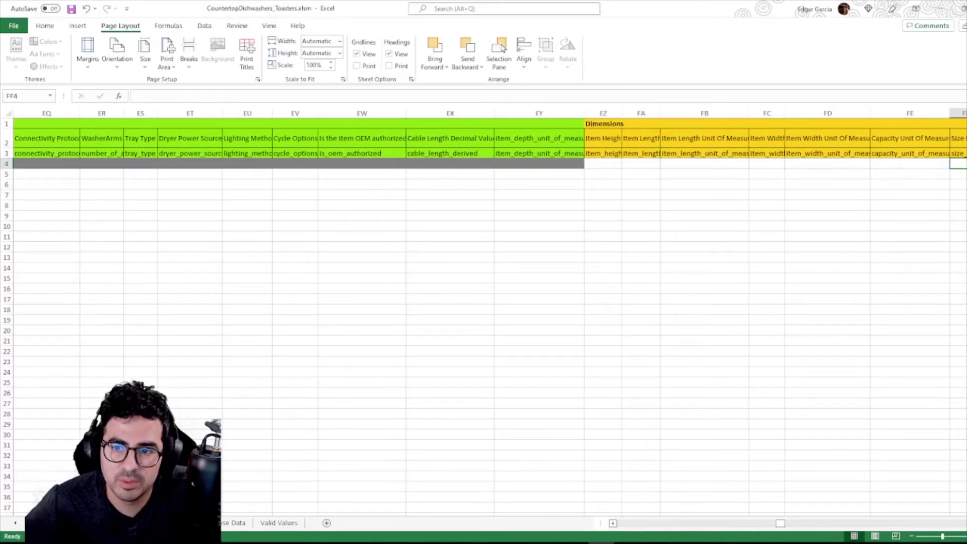
key(Right)
key(Right)
key(Right)
key(Right)
key(Right)
key(Right)
key(Right)
key(Right)
key(Right)
key(Right)
key(Right)
key(Right)
key(Right)
key(Right)
key(Right)
key(Right)
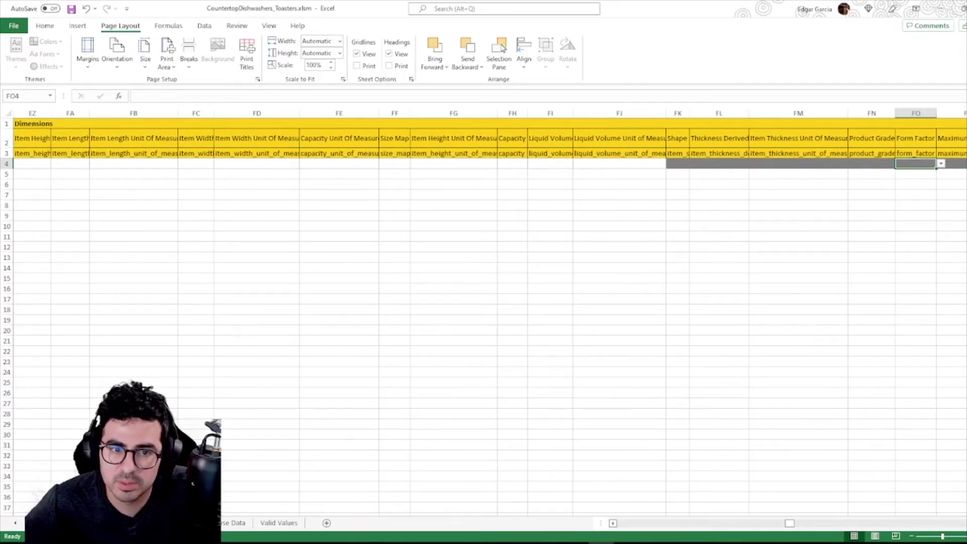
key(Right)
key(Right)
key(Right)
key(Right)
key(Right)
key(Right)
key(Right)
key(Right)
key(Right)
key(Right)
key(Right)
key(Right)
key(Right)
key(Right)
key(Right)
key(Right)
key(Right)
key(Right)
key(Right)
key(Right)
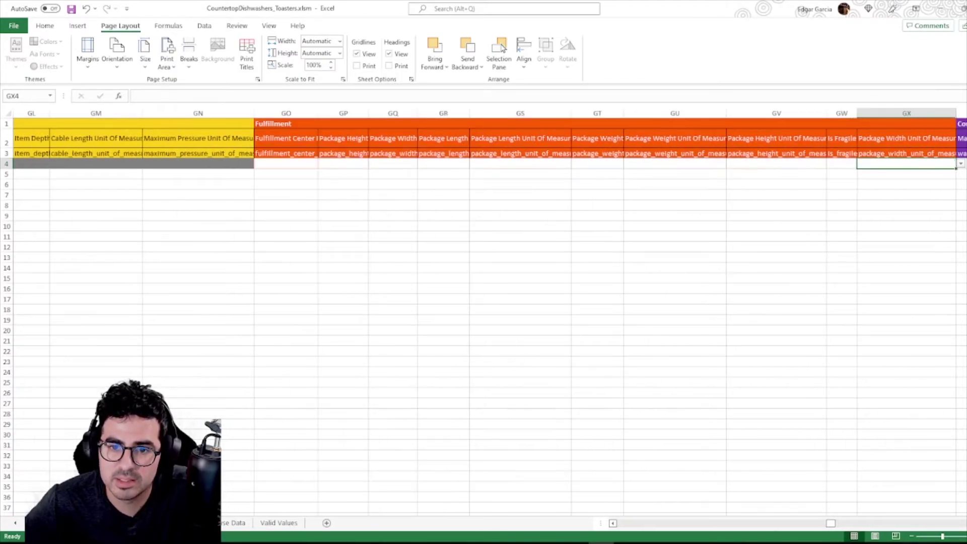
key(Left)
key(Left)
key(Left)
key(Left)
key(Left)
key(Left)
key(Left)
key(Left)
key(Left)
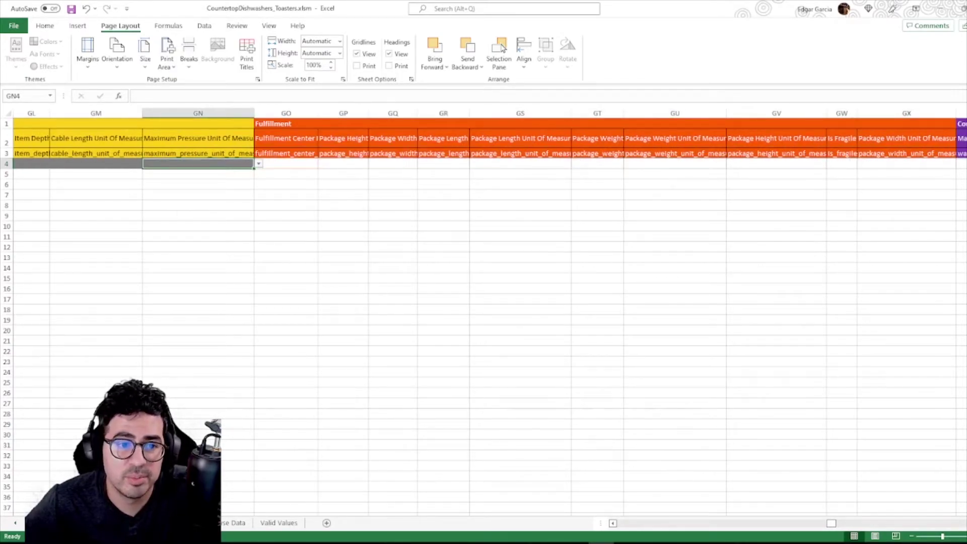
key(Right)
click(322, 164)
click(286, 173)
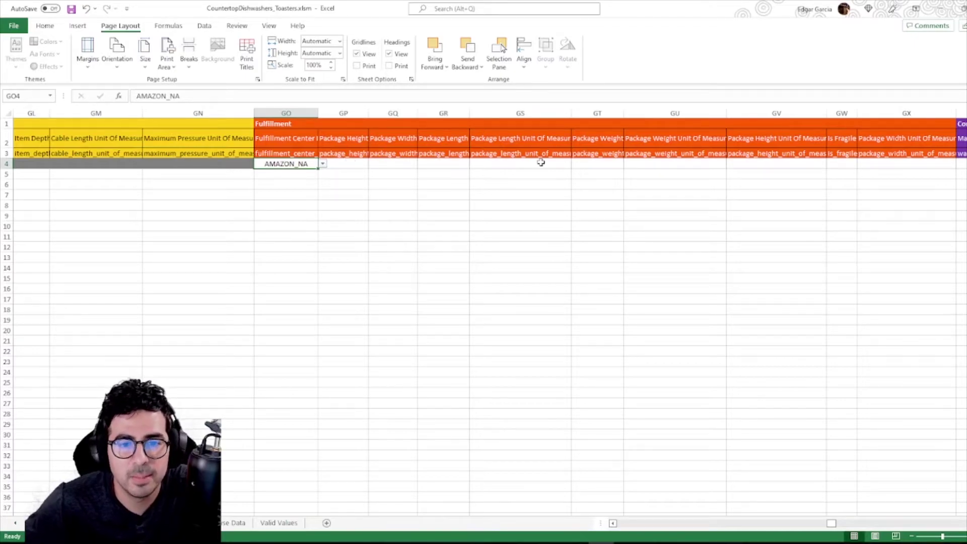
Enter a 12 × 12 × 12 IN package weighing 2 LB, marked not fragile.
key(Right)
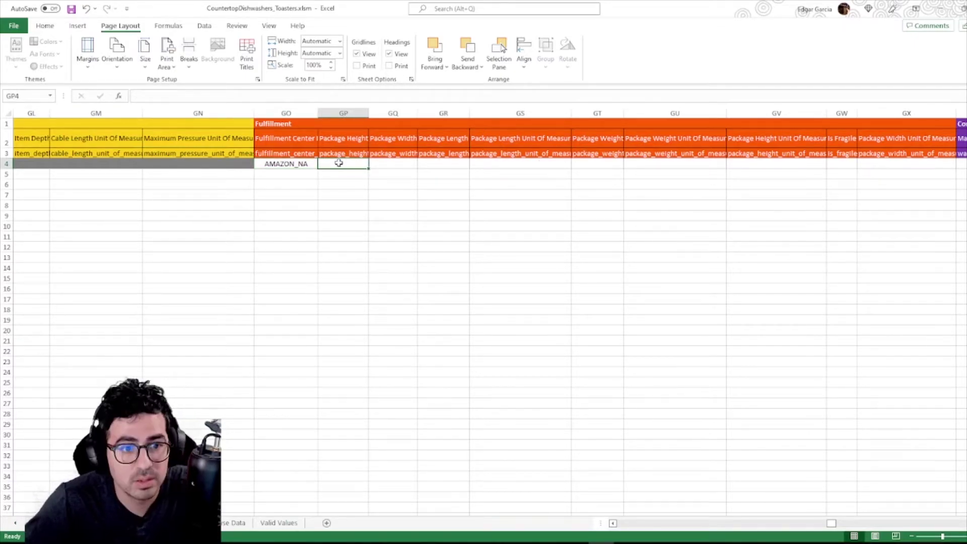
text(12)
key(Right)
text(12)
key(Right)
text(12)
key(Right)
click(575, 164)
drag(573, 190, 573, 207)
scroll(772, 217, down, 1)
click(772, 219)
key(Right)
click(861, 164)
click(834, 179)
key(Right)
click(901, 206)
key(Right)
key(Right)
key(Right)
key(Right)
key(Right)
key(Right)
key(Right)
key(Right)
key(Right)
Set the shipping template to Migrated Template in the Offer columns.
key(Left)
key(Left)
key(Left)
key(Left)
key(Left)
key(Left)
key(Left)
key(Left)
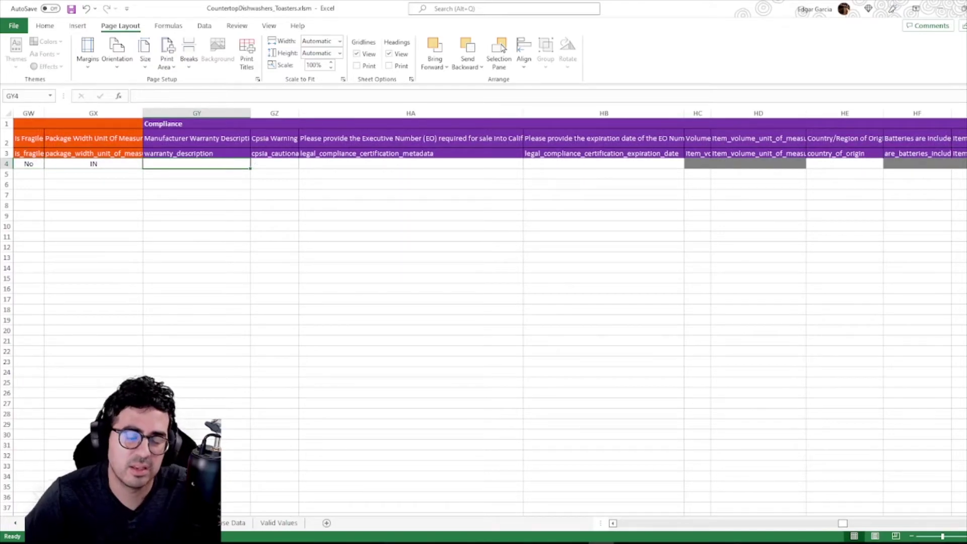
key(Right)
key(Right)
key(Right)
key(Right)
key(Right)
key(Right)
key(Right)
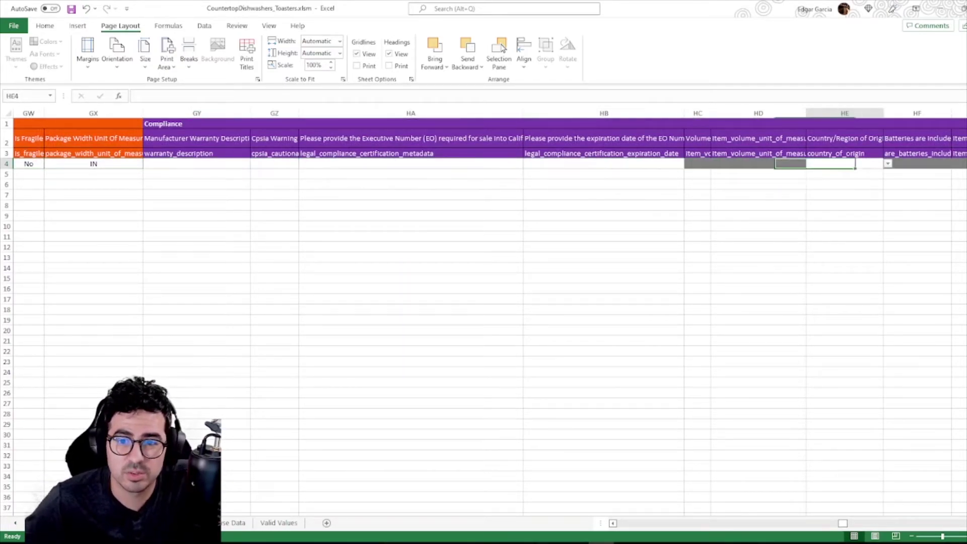
key(Right)
key(Right)
key(Right)
key(Right)
key(Right)
key(Right)
key(Right)
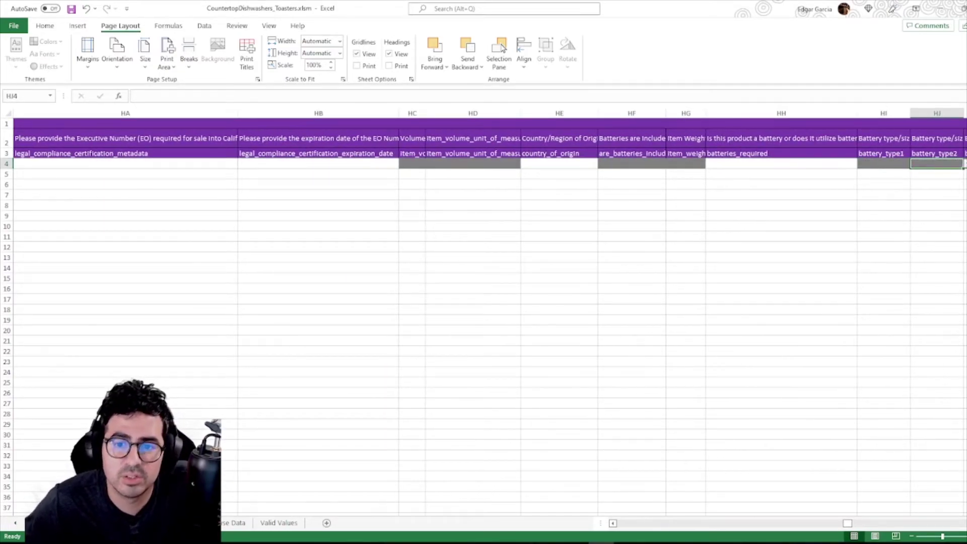
key(Right)
key(Right)
key(Right)
key(Right)
key(Right)
key(Right)
key(Right)
key(Right)
key(Right)
key(Right)
key(Right)
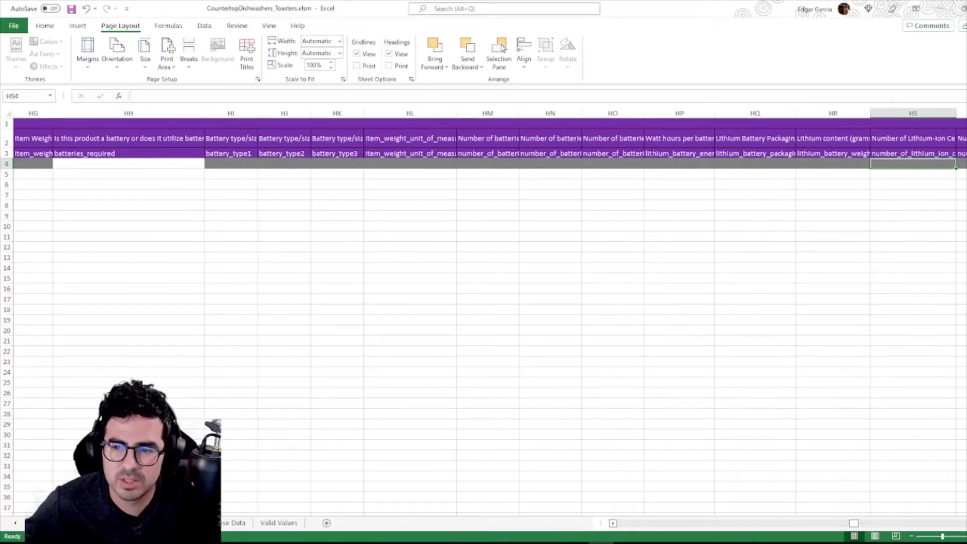
key(Right)
key(Right)
key(Right)
key(Right)
key(Right)
key(Right)
key(Right)
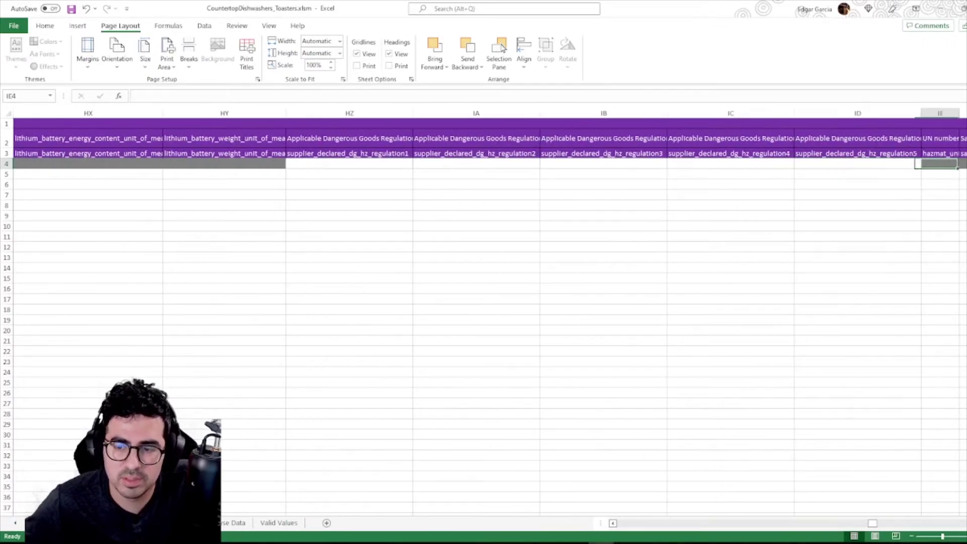
key(Right)
key(Right)
key(Right)
key(Right)
key(Right)
key(Right)
key(Right)
key(Right)
key(Right)
key(Right)
key(Right)
key(Right)
key(Right)
key(Right)
key(Right)
key(Right)
key(Right)
key(Right)
key(Right)
key(Right)
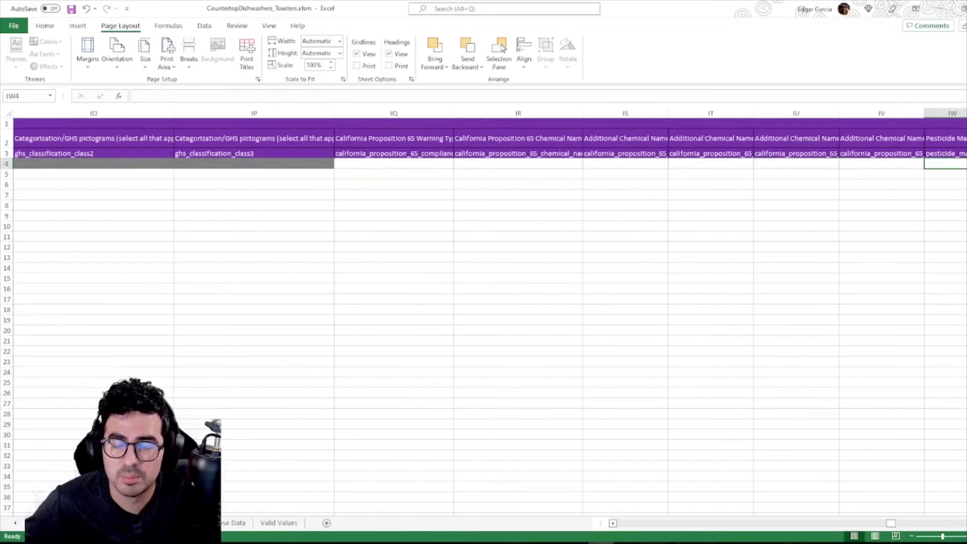
key(Right)
key(Right)
key(Right)
key(Right)
key(Right)
key(Right)
key(Right)
key(Right)
key(Right)
key(Right)
key(Right)
key(Right)
key(Right)
key(Right)
key(Right)
key(Right)
key(Right)
key(Right)
key(Right)
key(Right)
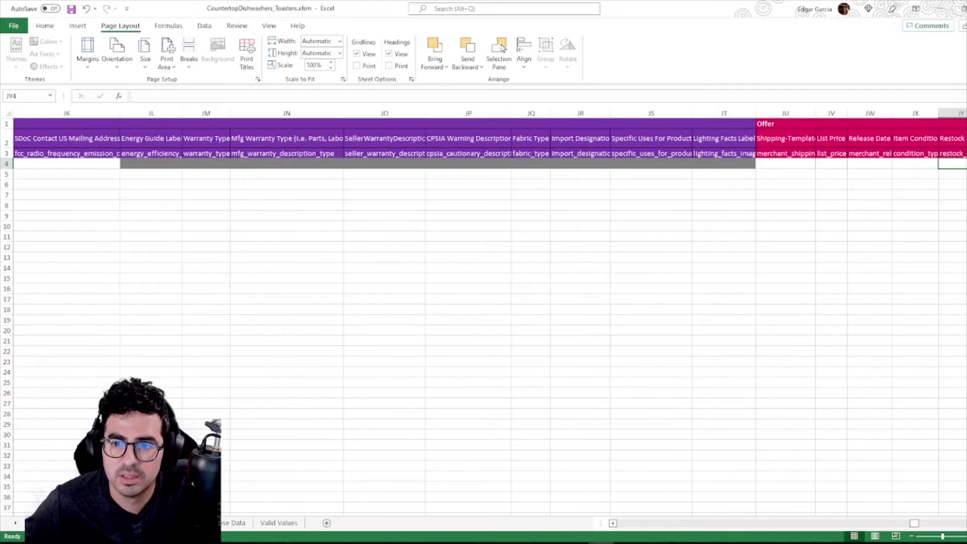
key(Right)
key(Right)
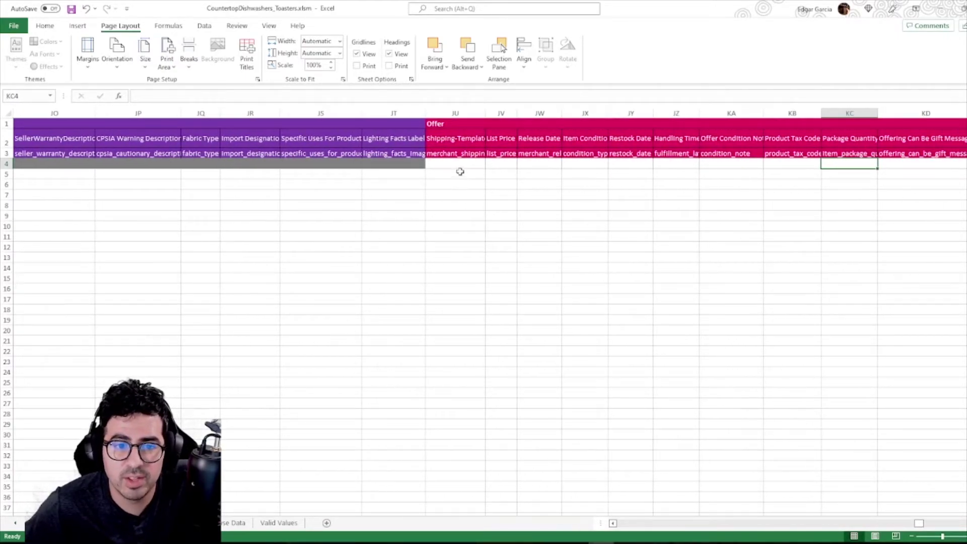
click(462, 165)
click(489, 164)
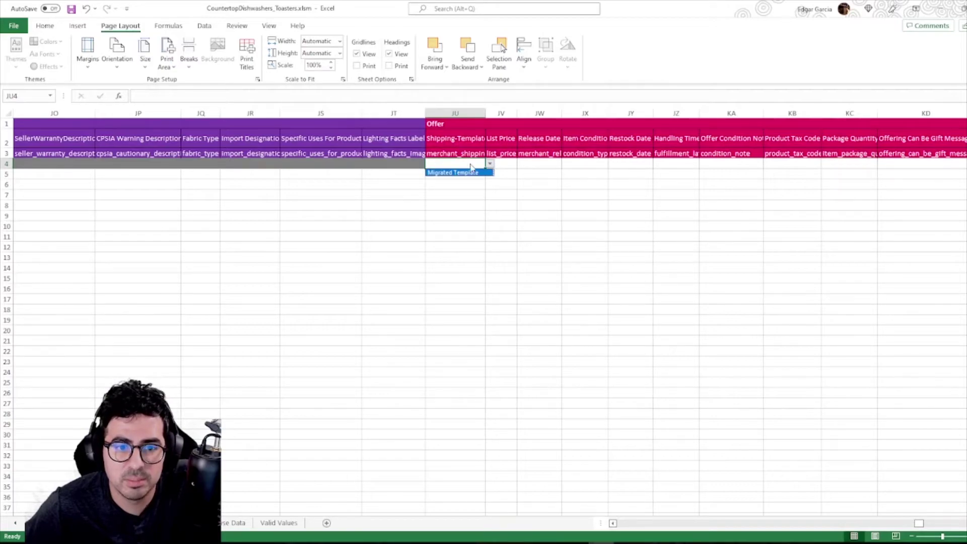
click(445, 172)
Enter a list price of 35.99 and set the item condition to New.
click(509, 162)
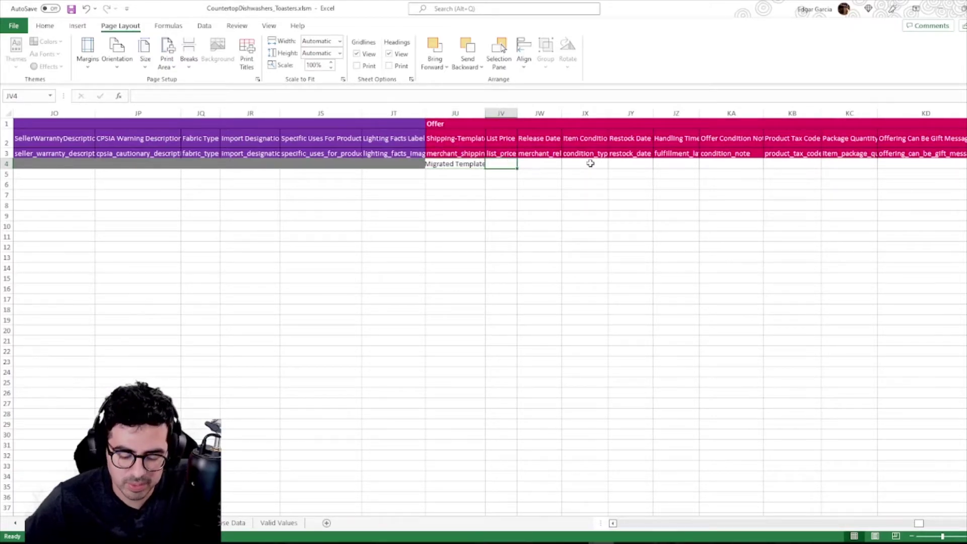
text(35.99)
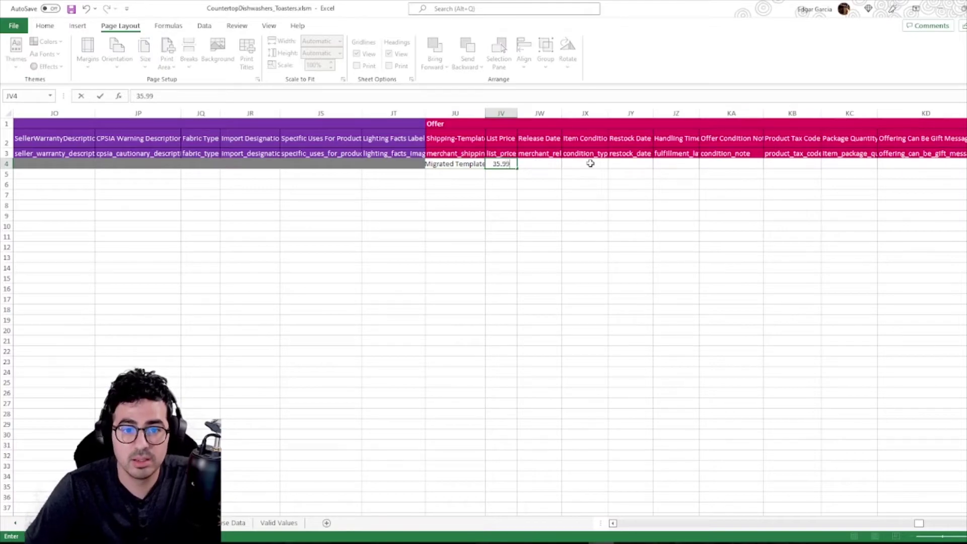
key(Tab)
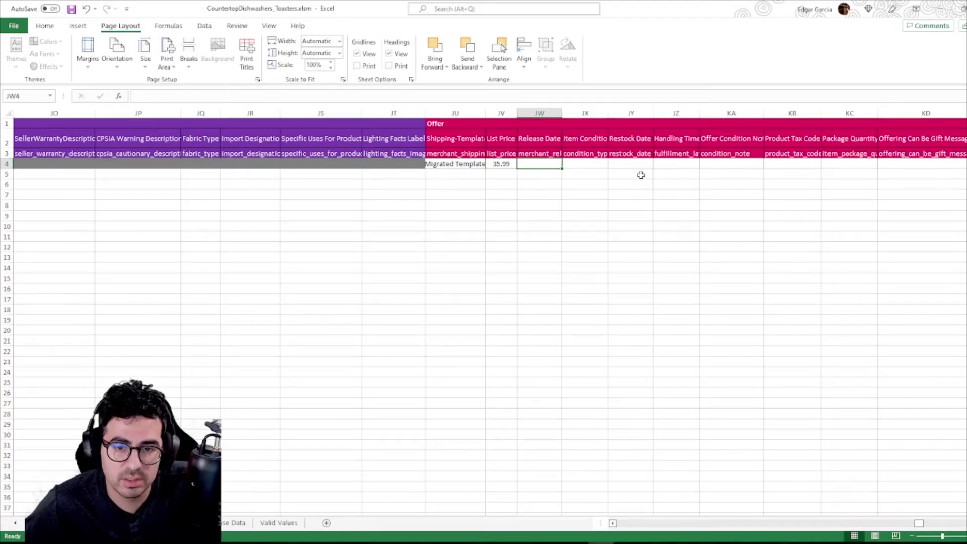
key(Tab)
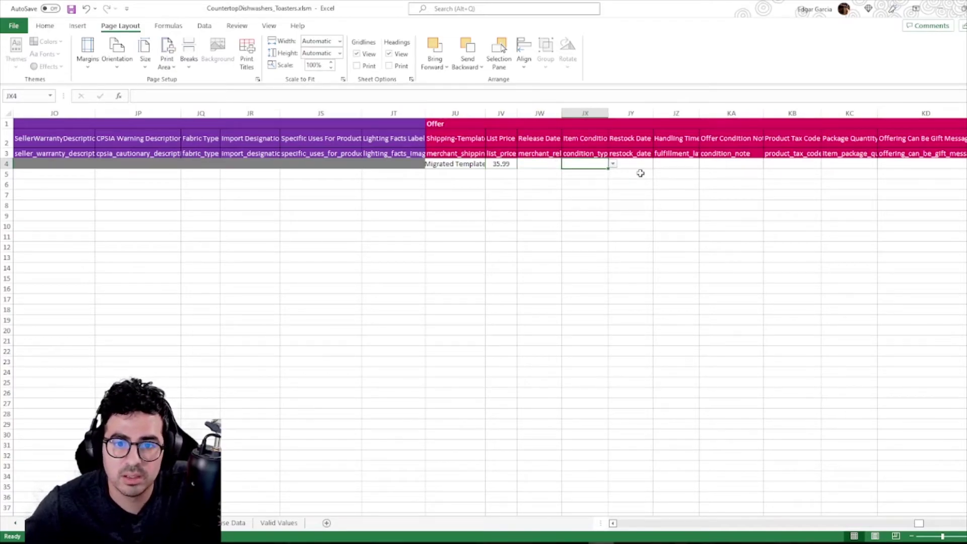
click(614, 165)
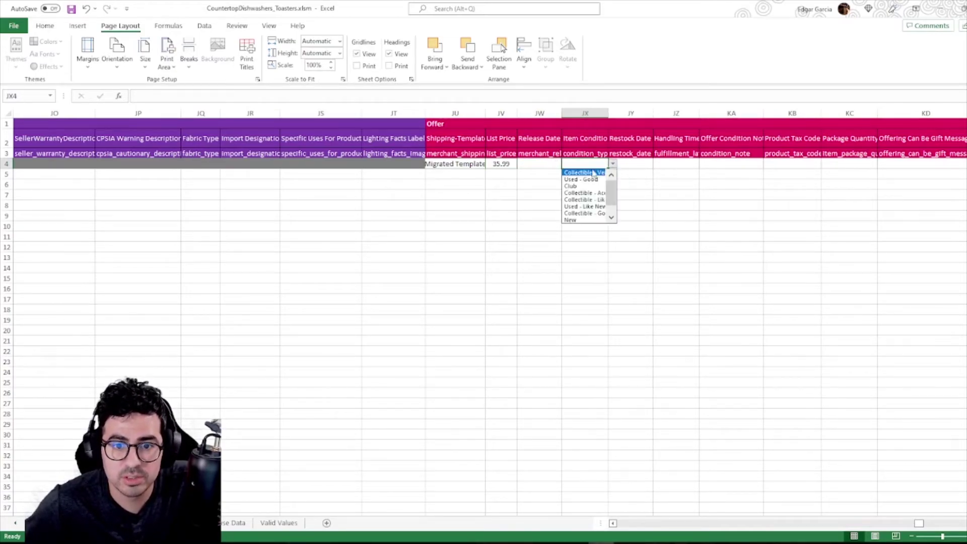
click(579, 220)
key(Tab)
key(Tab)
key(Tab)
key(Tab)
key(Tab)
key(Tab)
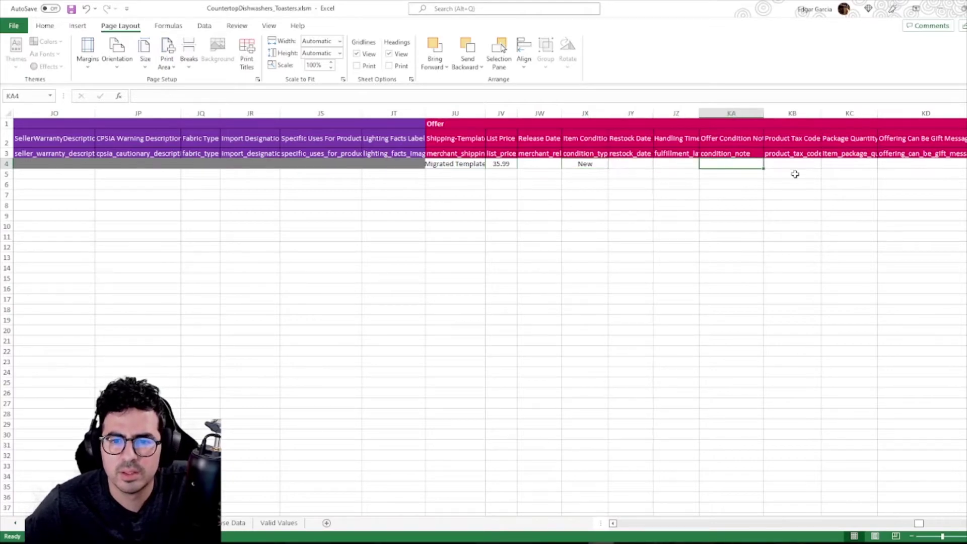
key(Tab)
key(Tab)
key(Tab)
key(Tab)
key(Tab)
key(Tab)
key(Tab)
key(Tab)
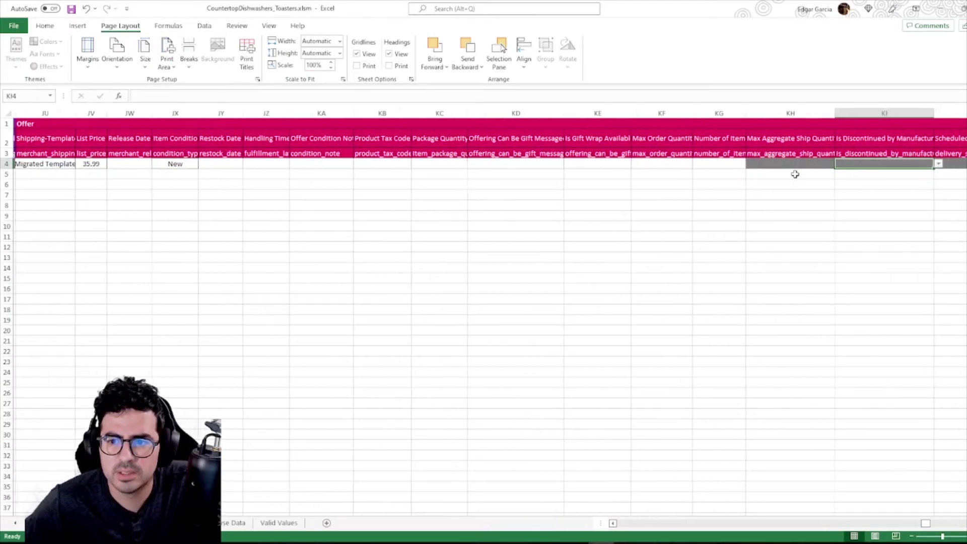
Enter 25.00 as the Your Price USD for the toaster row.
scroll(795, 174, right, 5)
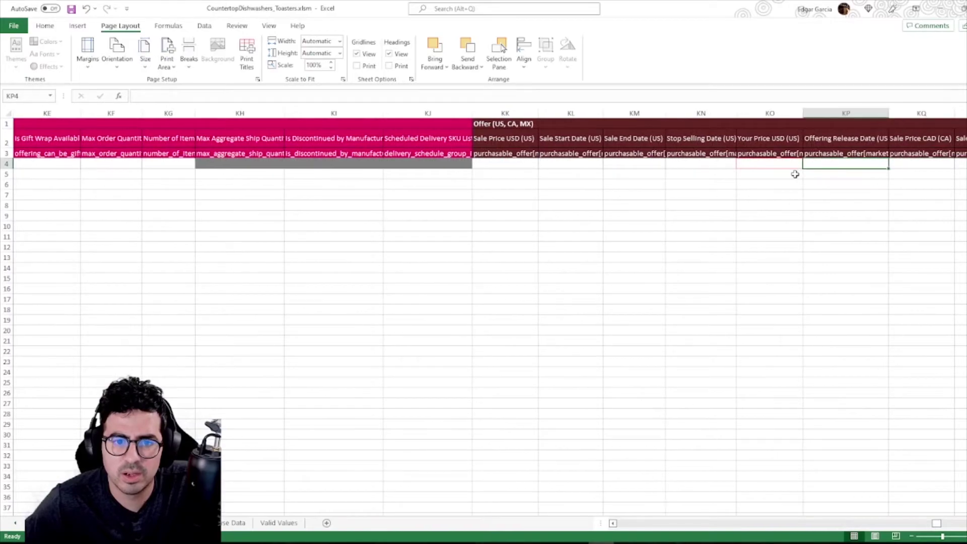
key(Left)
key(Right)
key(Right)
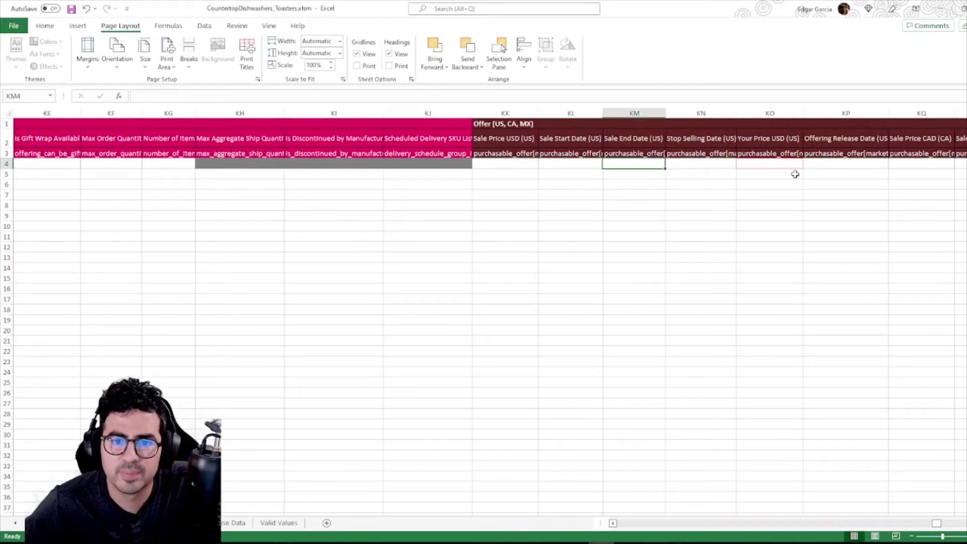
key(Left)
key(Left)
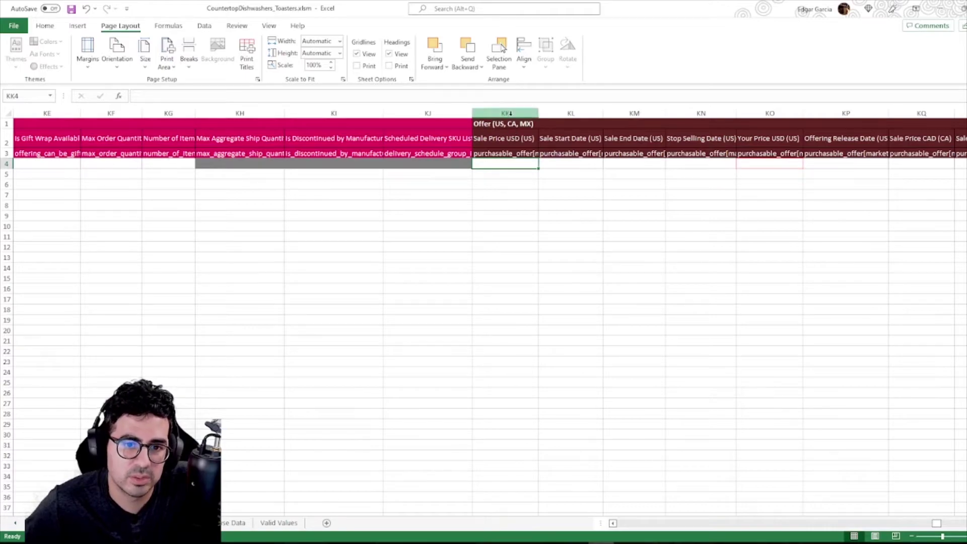
click(558, 164)
click(641, 165)
key(Right)
key(Right)
key(Right)
key(Right)
key(Right)
key(Right)
key(Right)
key(Right)
key(Right)
key(Right)
key(Right)
key(Right)
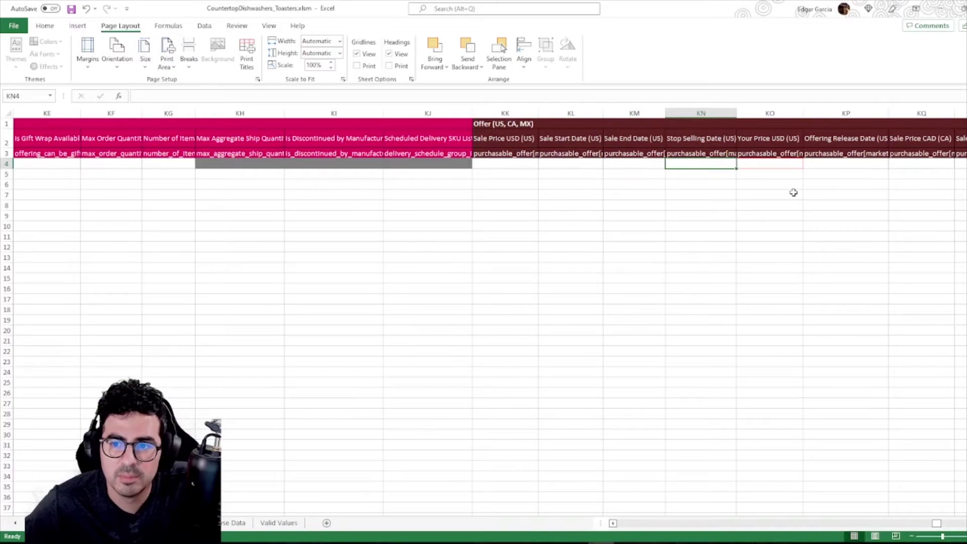
key(Left)
key(Left)
key(Left)
key(Left)
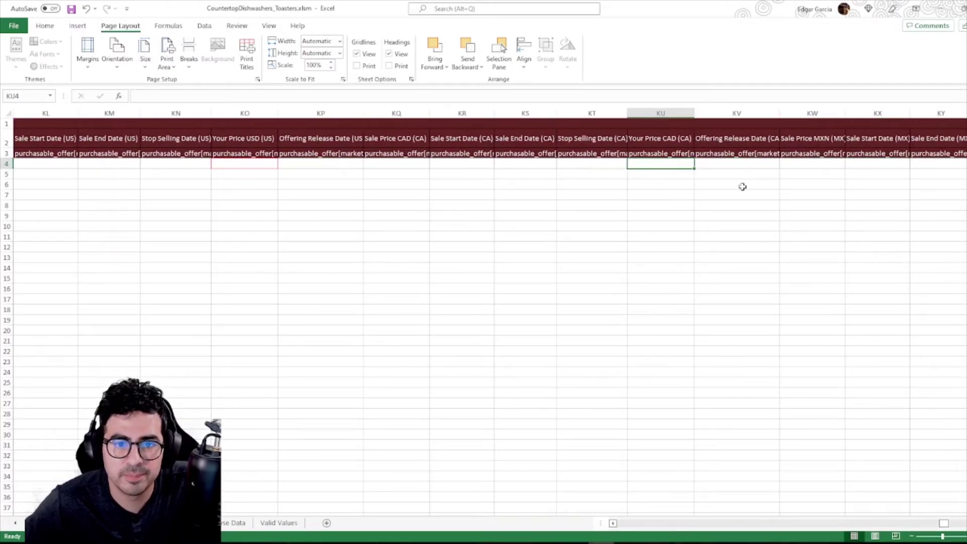
key(Left)
key(Left)
key(Left)
key(Left)
key(Left)
key(Left)
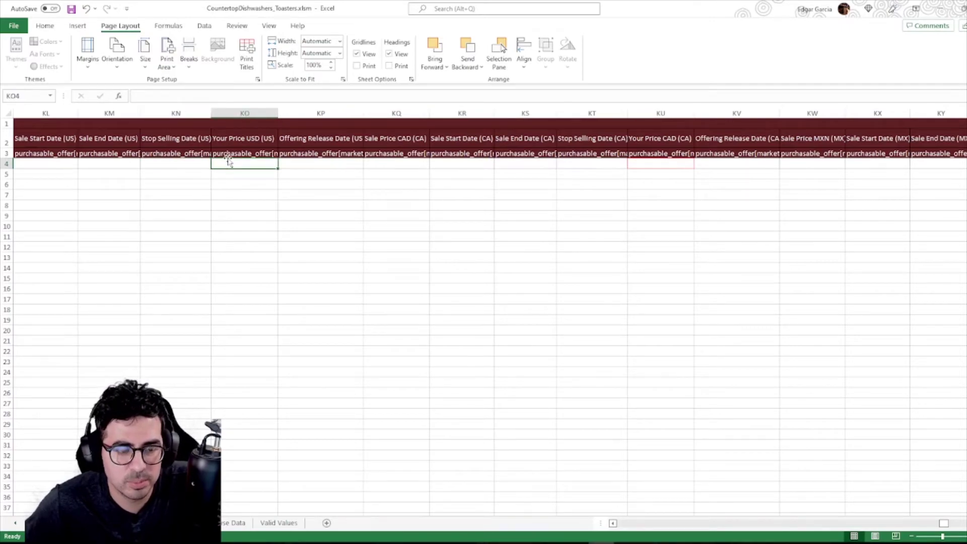
text(25)
key(Return)
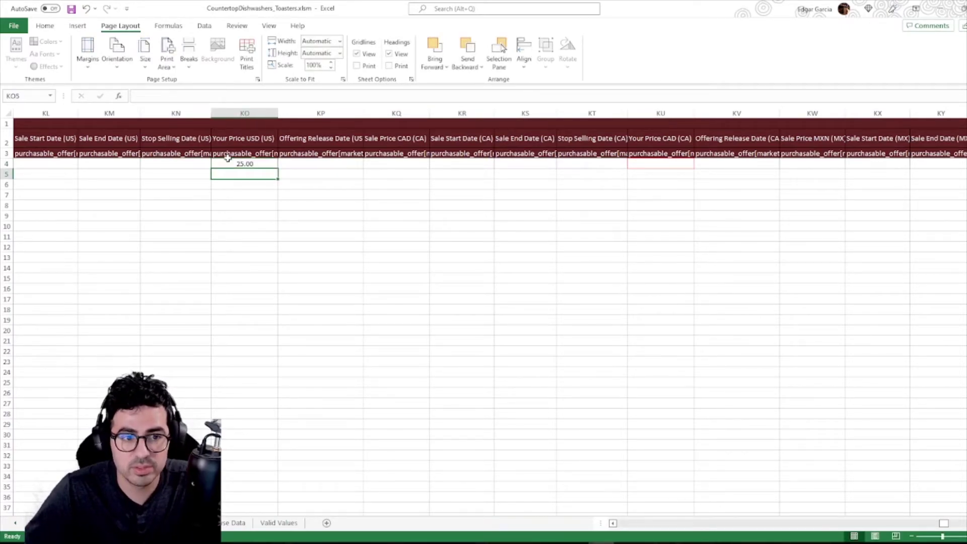
Look over the B2B and quantity pricing columns, then return to the row's Product Type cell.
key(Up)
key(Right)
key(Right)
key(Right)
key(Right)
key(Right)
key(Right)
key(Right)
key(Right)
key(Right)
key(Right)
key(Right)
key(Right)
key(Right)
key(Right)
key(Right)
key(Right)
key(Right)
key(Right)
key(Right)
key(Right)
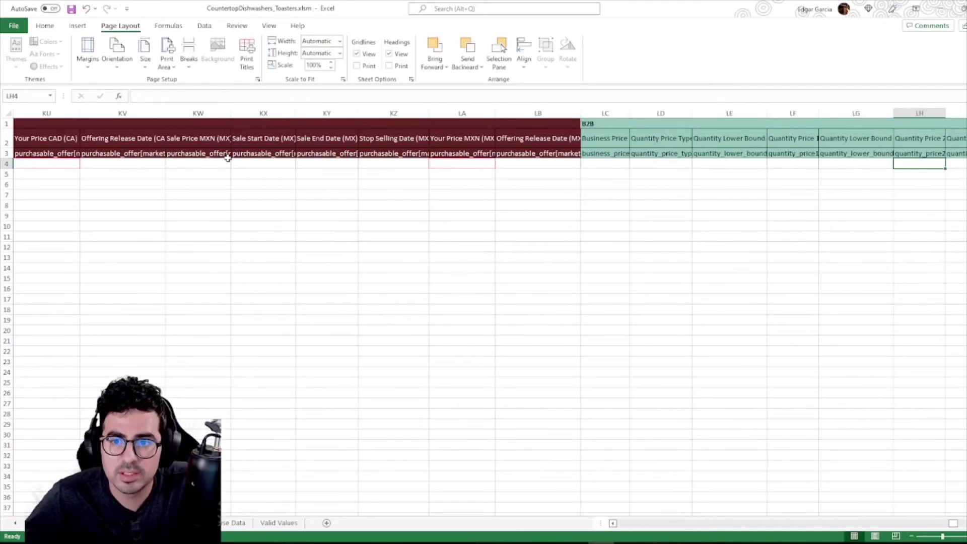
key(Right)
key(Right)
key(Right)
key(Right)
key(Right)
key(Right)
key(Right)
key(Right)
key(Right)
key(Right)
key(Left)
key(Left)
key(Left)
key(Left)
key(Left)
key(Left)
key(Left)
key(Left)
key(Left)
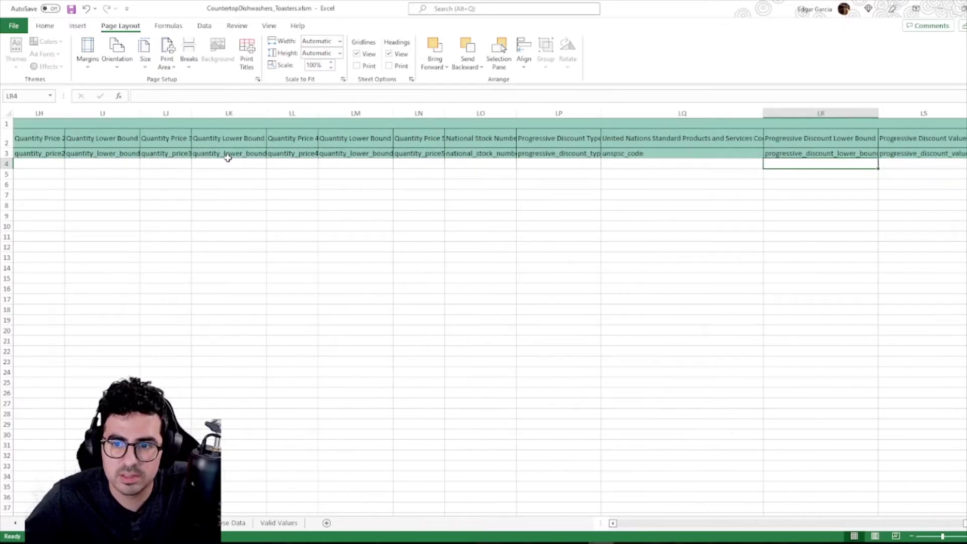
key(Left)
key(Left)
key(Left)
key(Left)
key(Left)
key(Left)
key(Left)
key(Left)
key(Left)
key(Right)
key(Right)
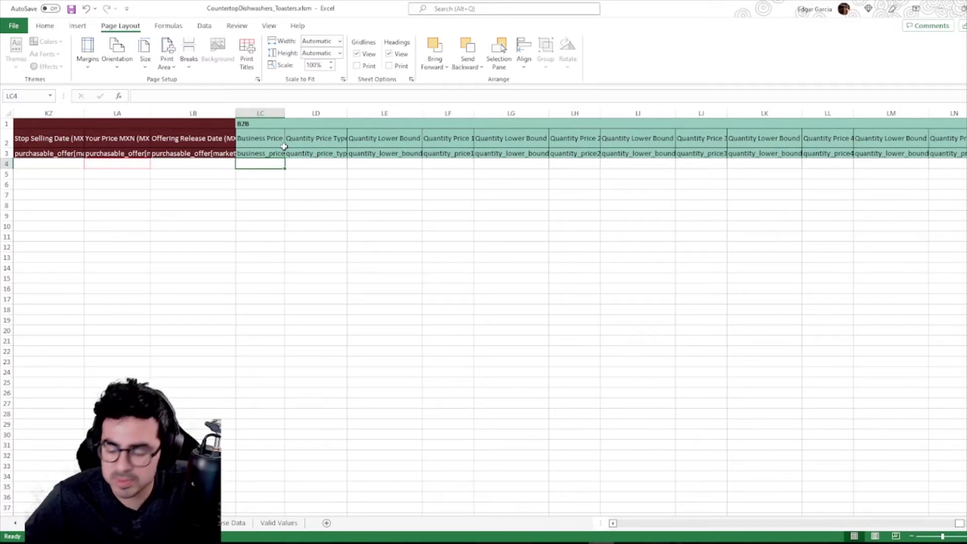
key(Right)
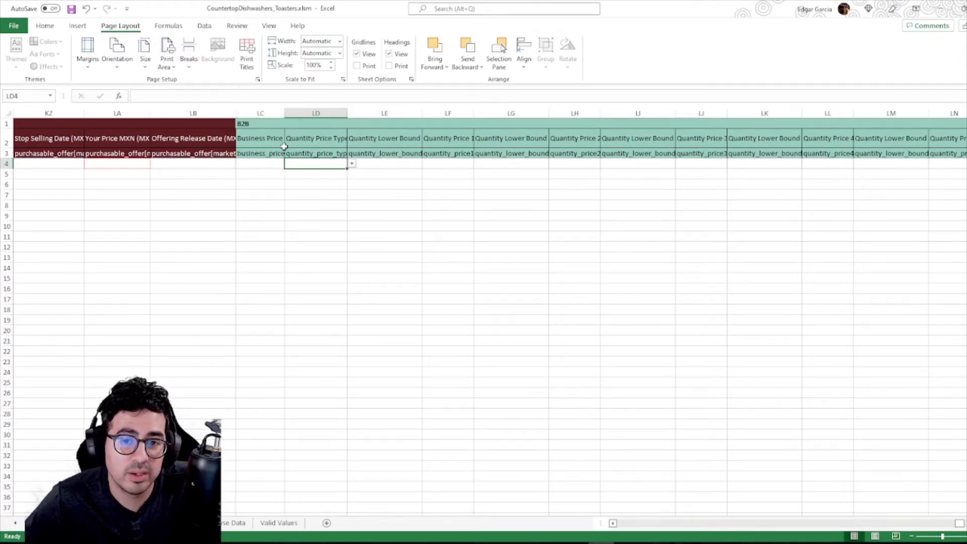
key(Right)
key(Right)
key(Right)
key(Right)
key(Right)
key(Right)
key(Right)
key(Right)
key(Right)
key(Right)
key(Right)
key(Right)
key(Right)
key(Right)
key(Right)
key(Right)
key(Right)
key(Right)
key(Right)
key(Right)
key(Right)
key(Left)
key(Left)
key(Left)
key(Left)
key(Left)
key(Left)
key(Left)
key(Left)
key(Left)
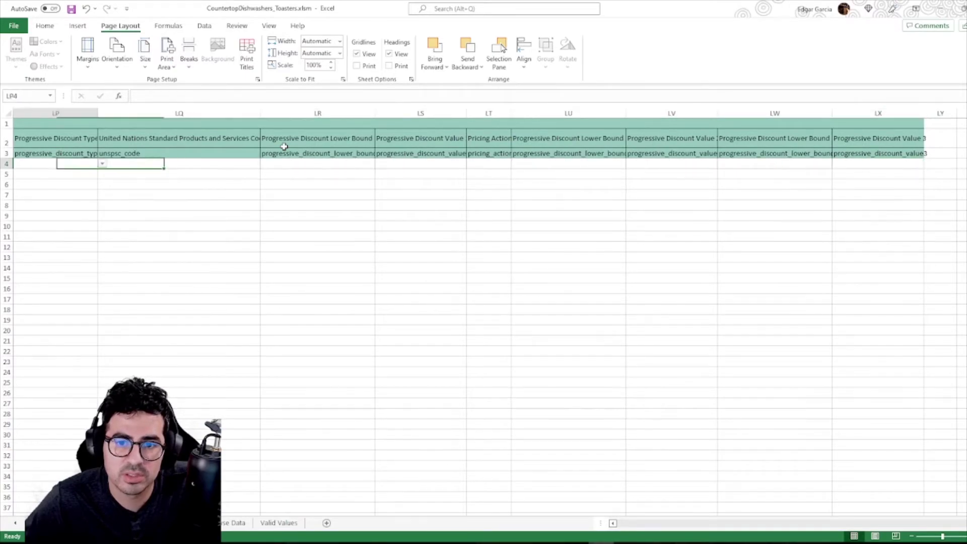
key(Up)
key(Up)
key(Left)
key(Left)
key(Left)
key(Left)
key(Left)
key(Left)
key(Left)
key(Left)
key(Left)
key(Left)
key(Left)
key(Left)
key(Left)
key(Left)
key(Left)
key(Left)
key(Left)
key(Left)
key(Left)
key(Left)
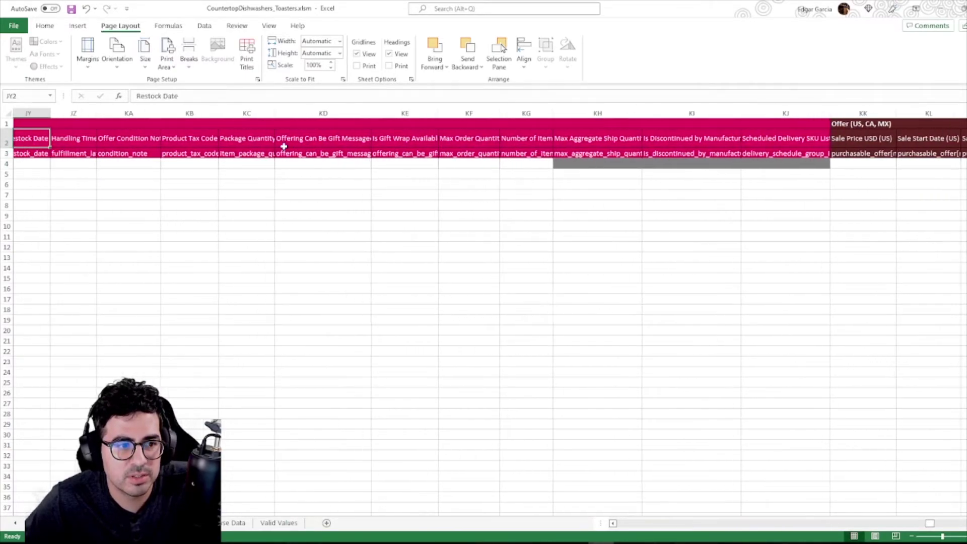
key(ctrl+Left)
key(Down)
key(Down)
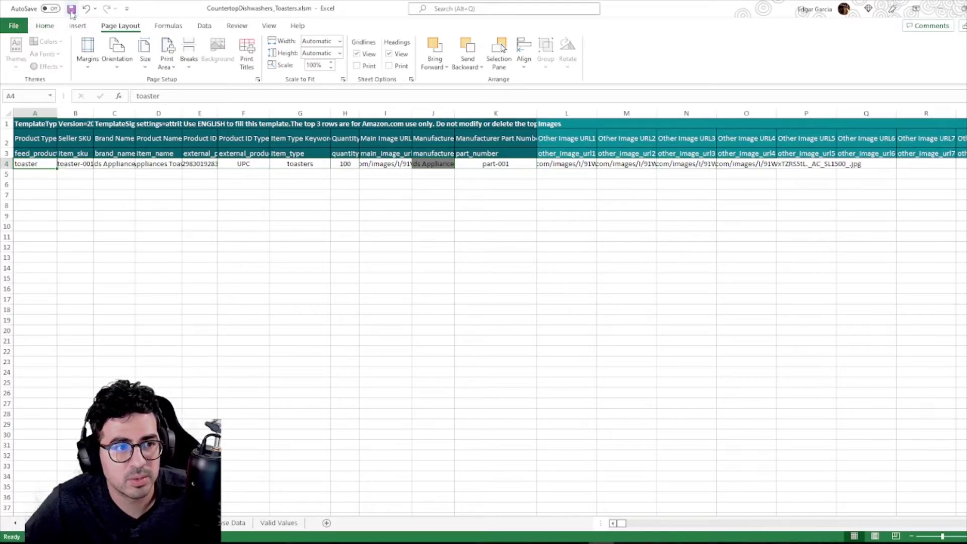
Save the CountertopDishwashers_Toasters flat file and minimize Excel.
click(71, 11)
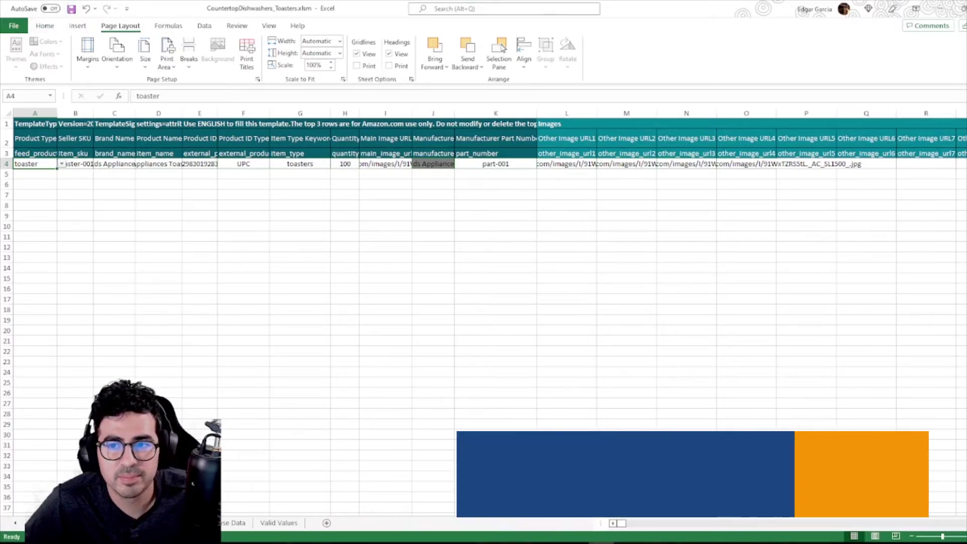
click(939, 9)
click(244, 543)
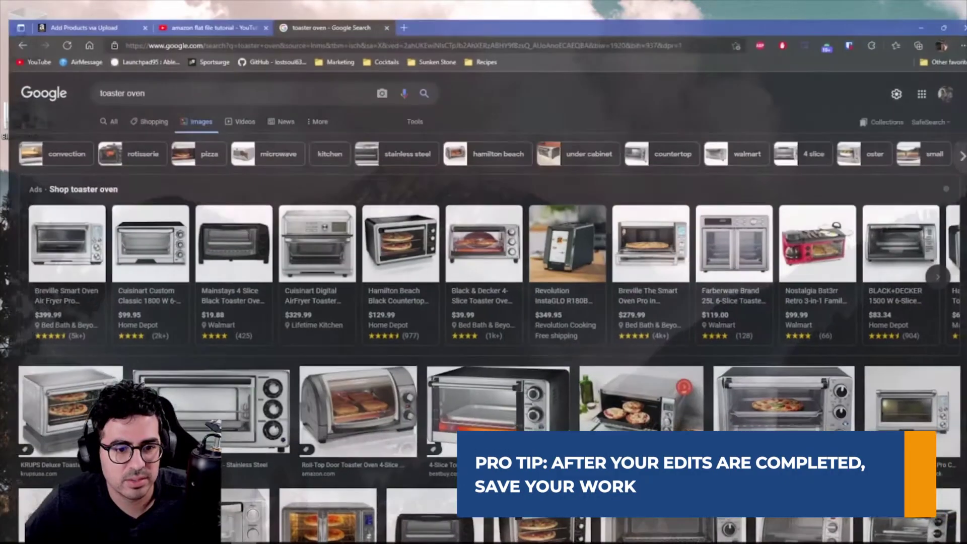
Go to the Add Products via Upload page's 'Upload your Inventory File' tab.
click(109, 7)
scroll(444, 242, up, 10)
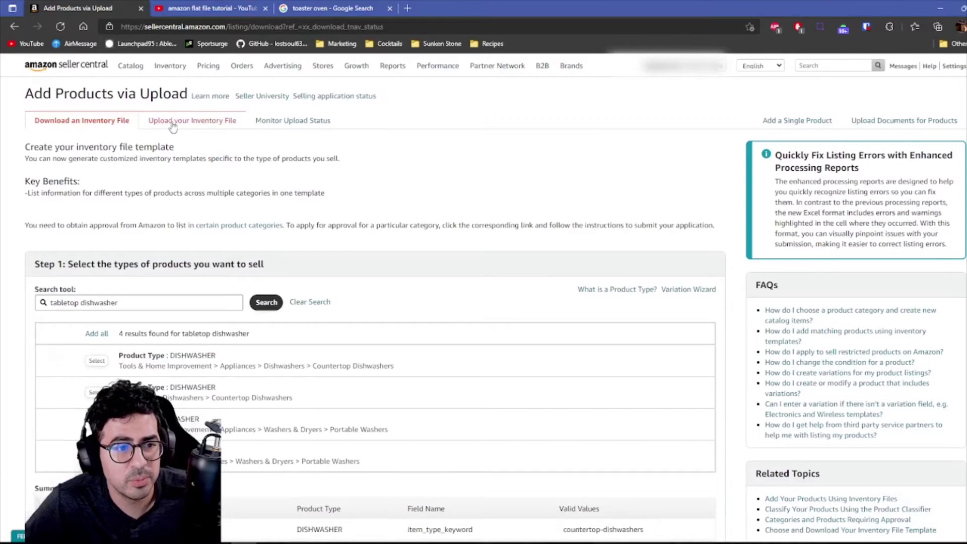
mouse_move(169, 75)
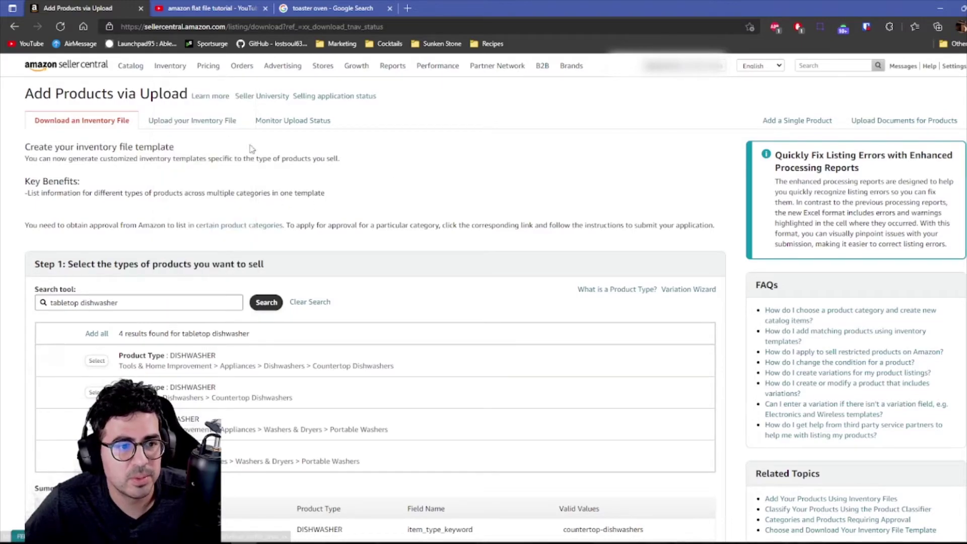
click(187, 126)
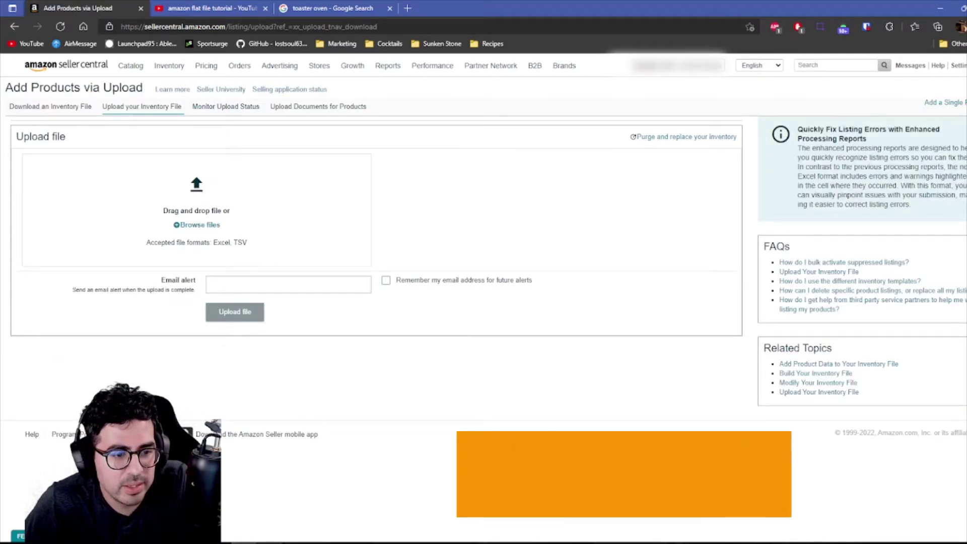
Drag CountertopDishwashers_Toasters.xlsm from Downloads into the upload area and check its upload status.
key(super+e)
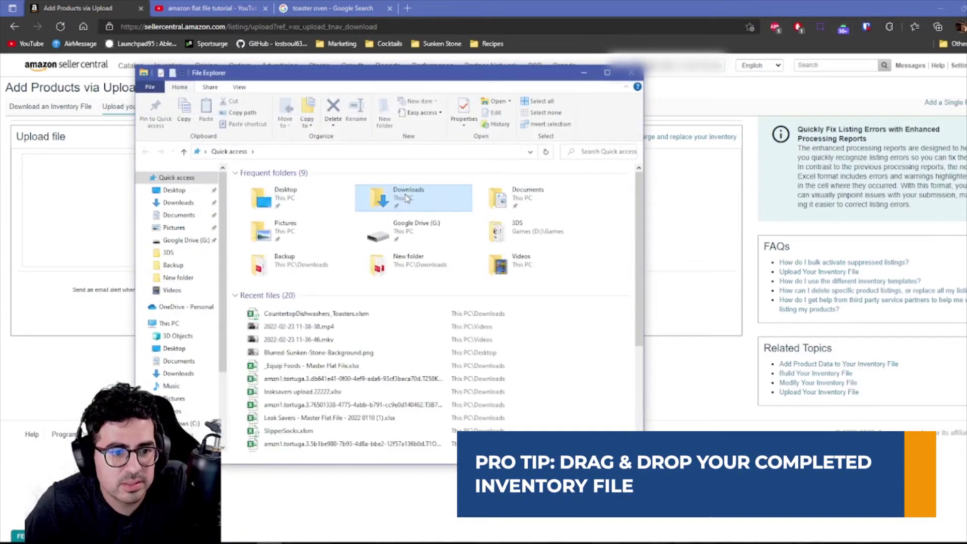
double_click(367, 204)
scroll(340, 373, down, 5)
drag(262, 411, 68, 209)
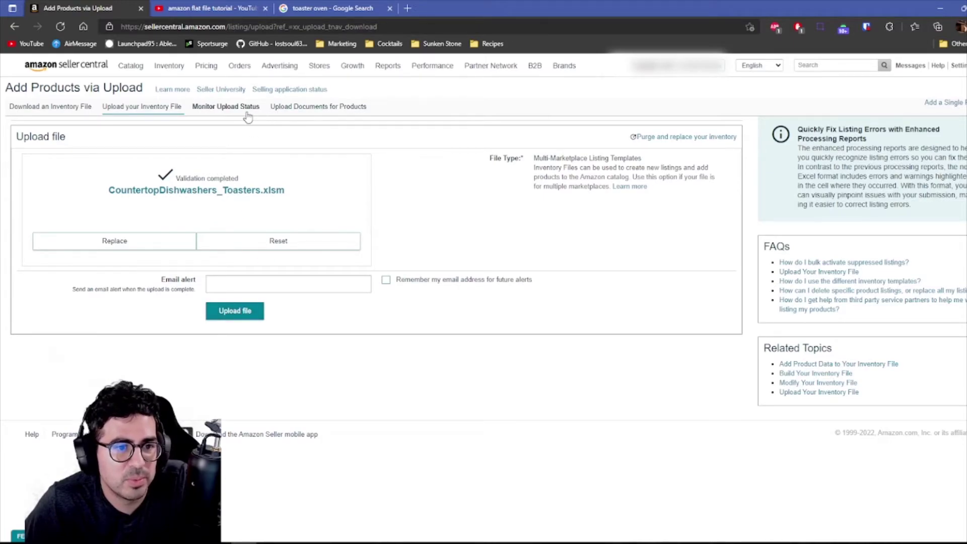
click(228, 106)
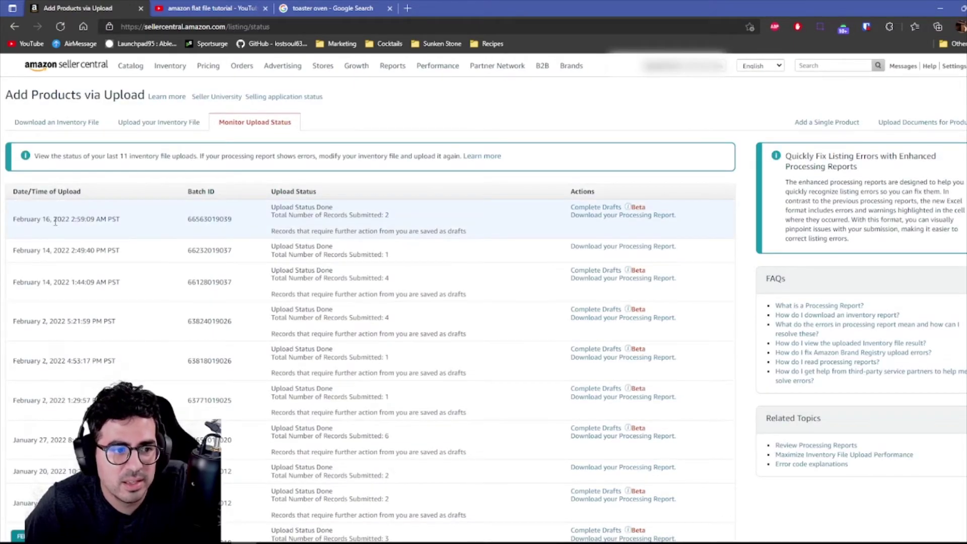
Highlight the latest upload's date and batch ID.
drag(17, 218, 125, 230)
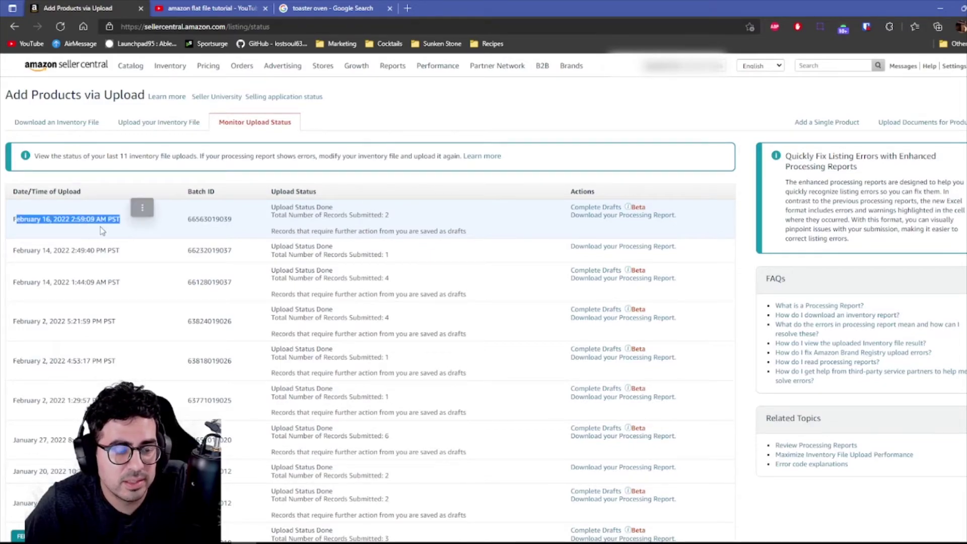
click(191, 224)
double_click(194, 219)
double_click(194, 221)
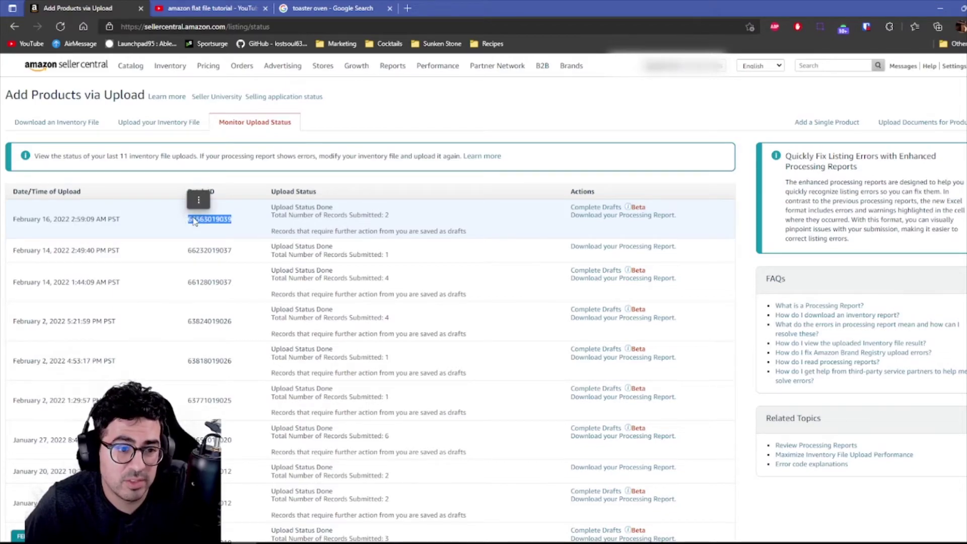
click(191, 216)
drag(188, 220, 237, 222)
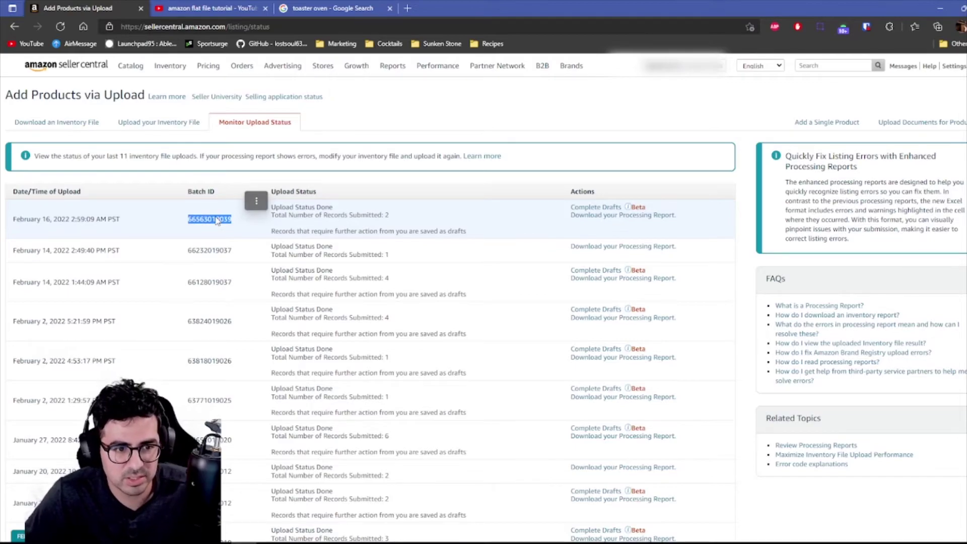
click(280, 215)
Highlight its done status and records submitted, then download the processing report.
drag(272, 207, 470, 233)
click(276, 210)
drag(272, 205, 407, 218)
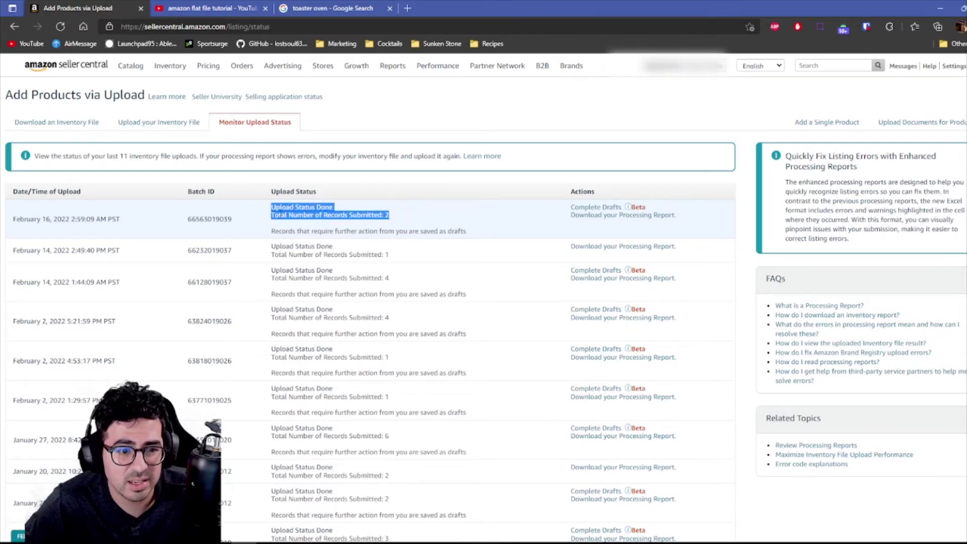
click(278, 215)
drag(274, 215, 346, 217)
click(344, 217)
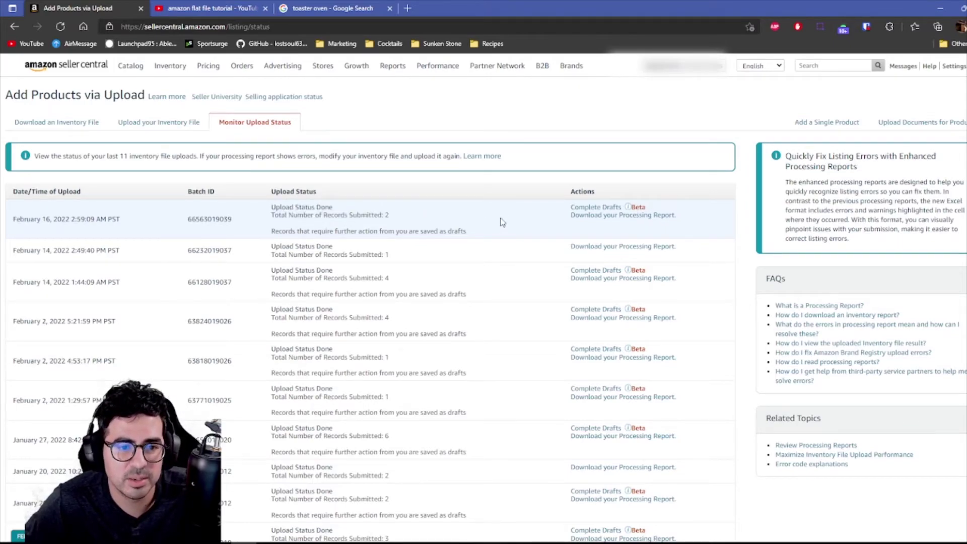
click(598, 216)
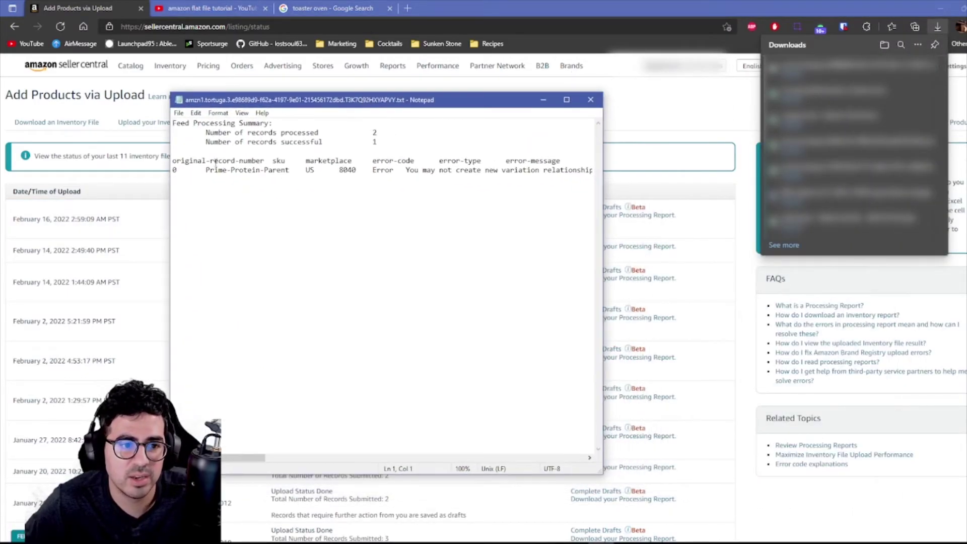
Scroll the report to read the 8040 variation-relationship error, then close Notepad.
drag(235, 458, 300, 419)
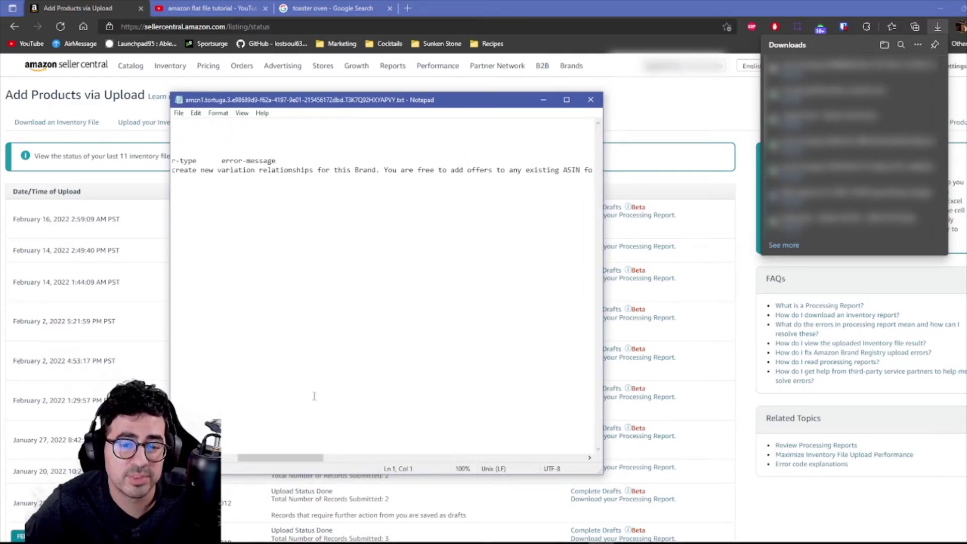
click(590, 99)
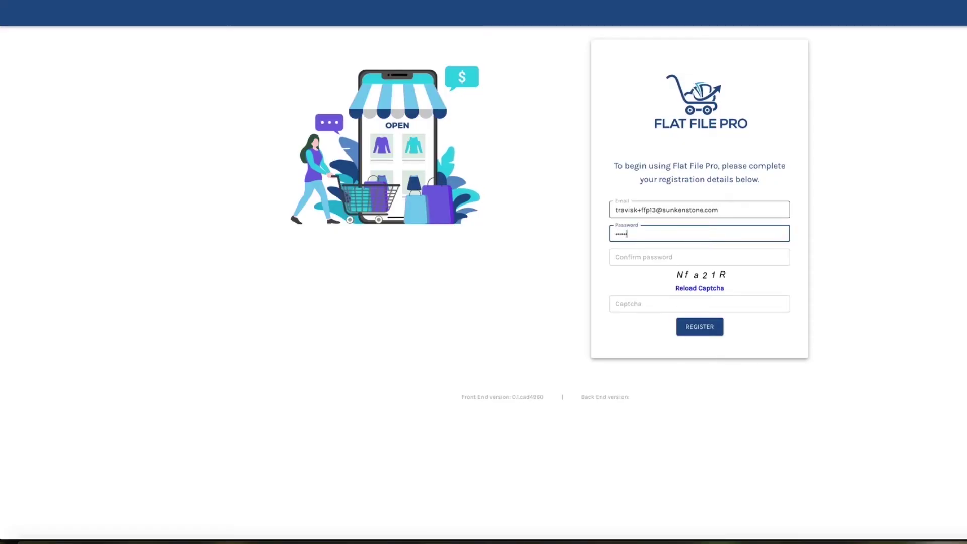
Finish typing the password, enter its confirmation, and fill in the captcha.
text(•••)
key(Tab)
text(•••••••••)
key(Tab)
text(N)
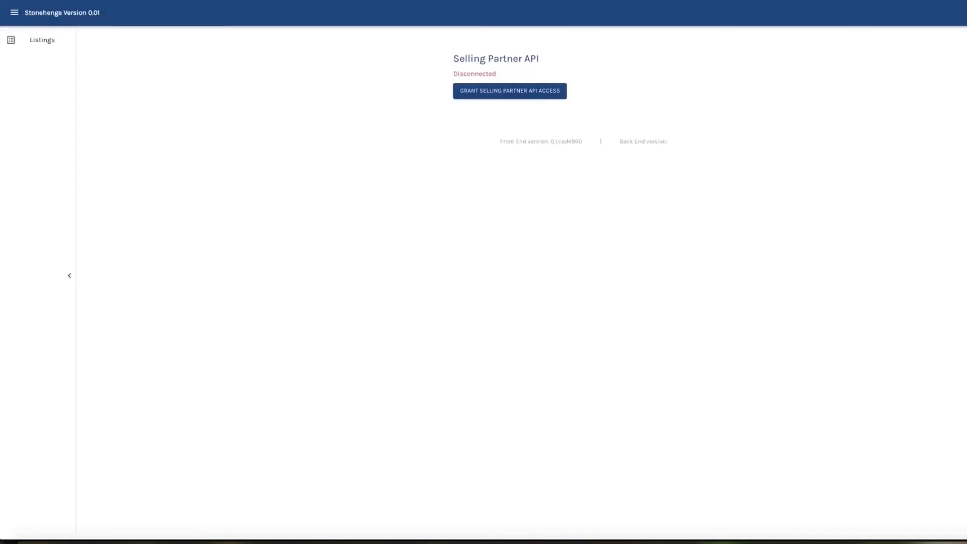
Grant Stonehenge Selling Partner API access by authorizing and confirming consent.
click(513, 92)
click(473, 292)
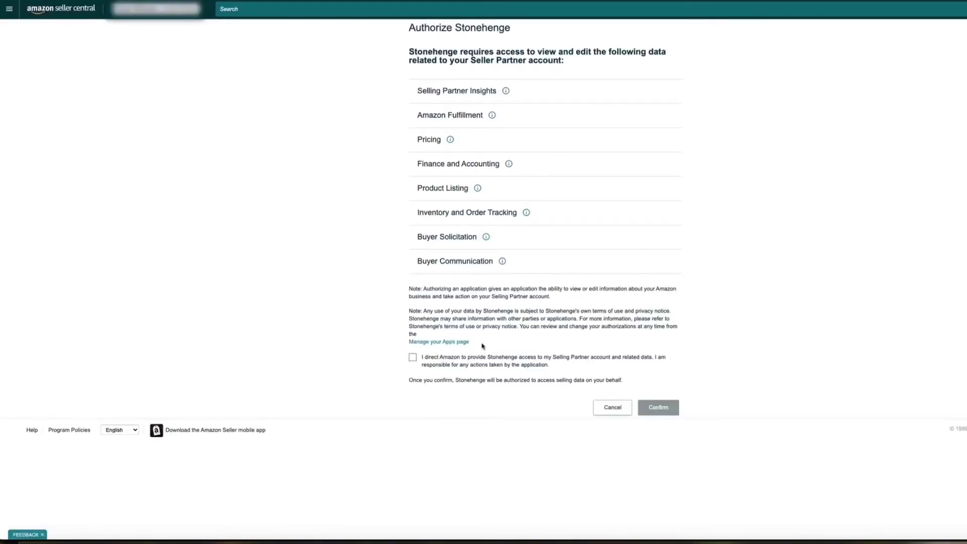
click(445, 358)
click(655, 406)
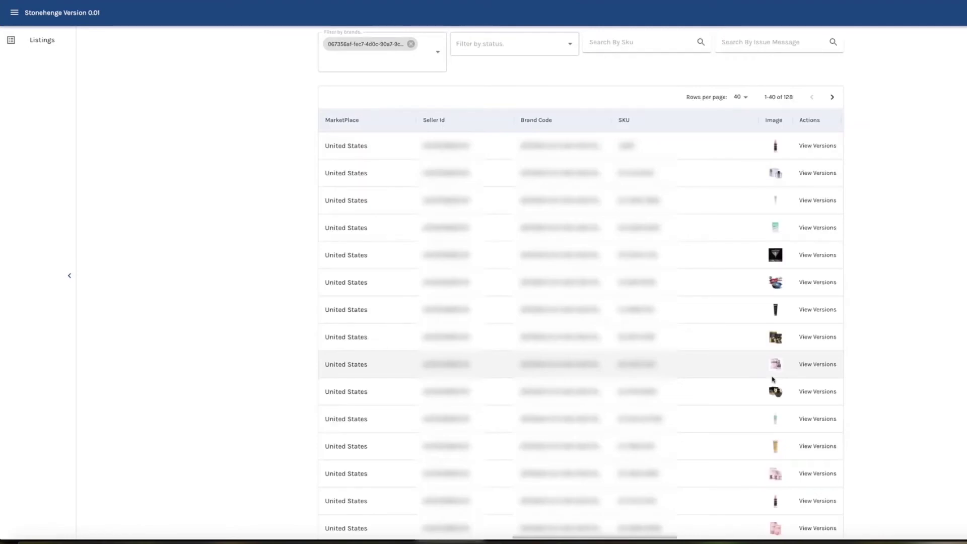
scroll(570, 325, down, 5)
scroll(570, 324, up, 5)
Page to the next listings, browse a listing's versions and edit details, then return to the table.
click(831, 96)
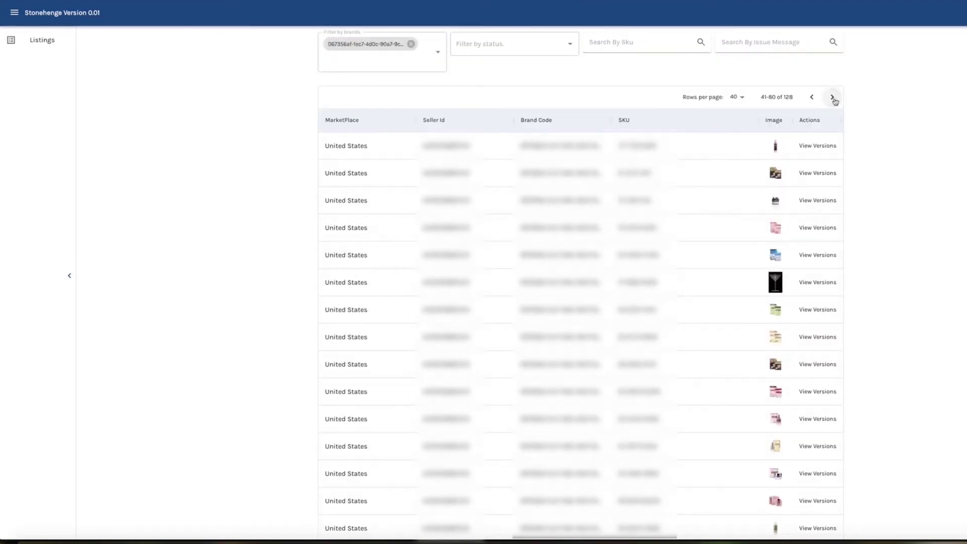
click(817, 228)
click(348, 41)
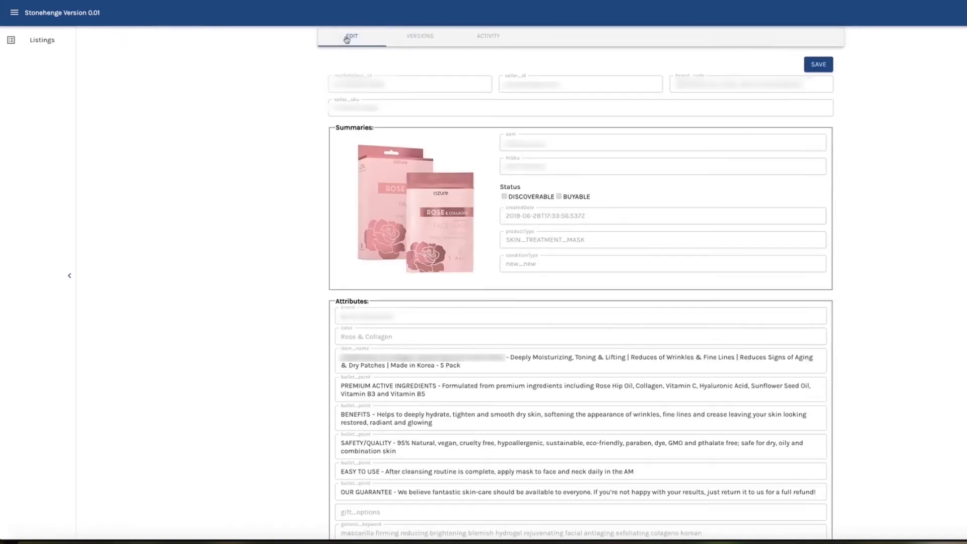
scroll(217, 242, down, 10)
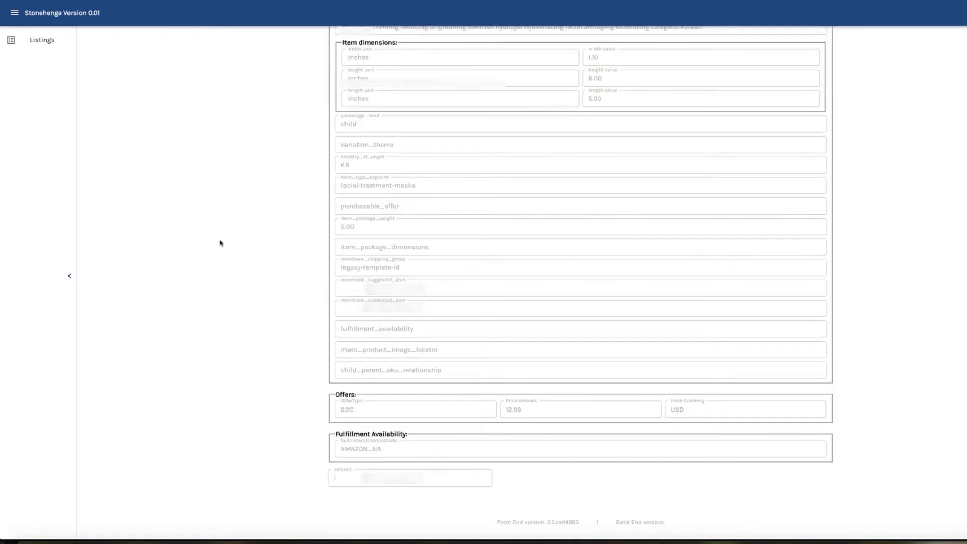
scroll(219, 243, up, 10)
click(419, 39)
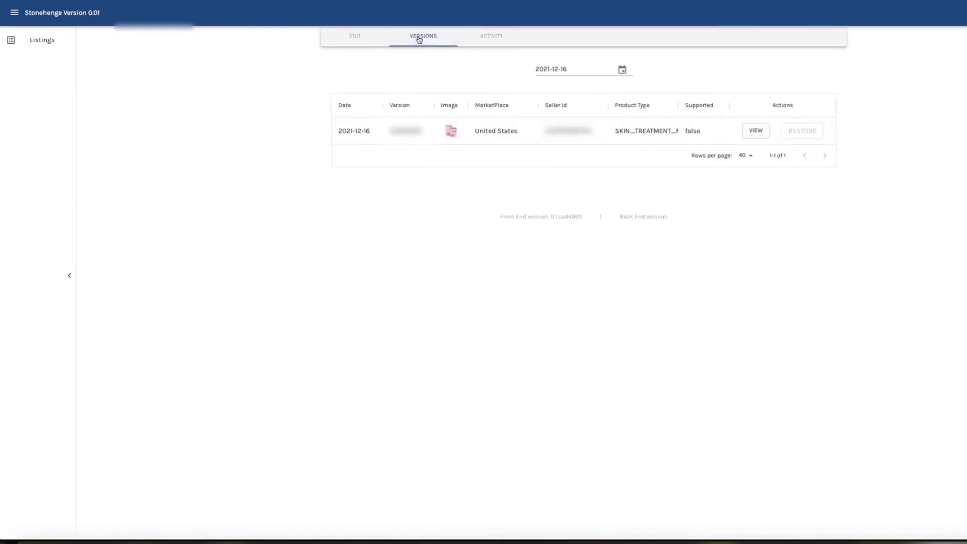
click(44, 41)
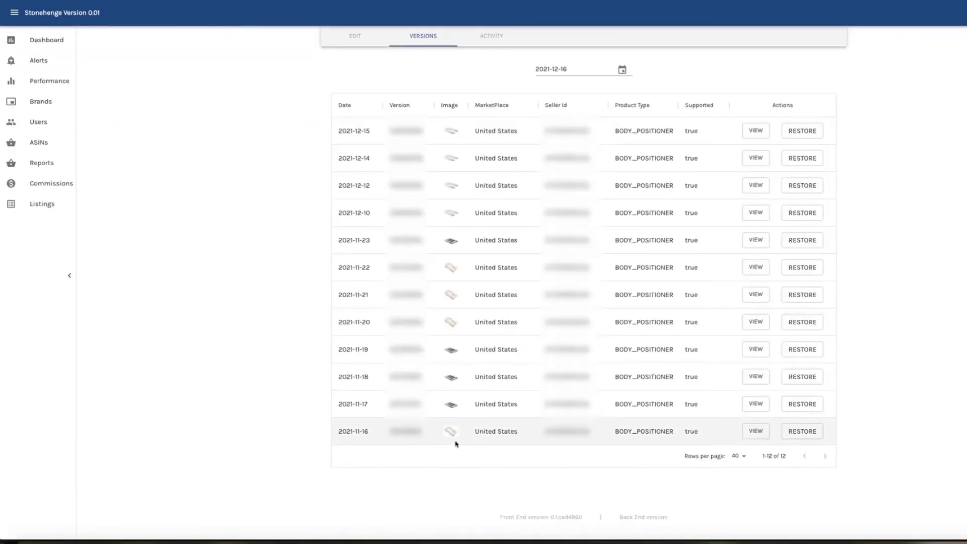
Open the body pillow listing and view its 2021-11-20 version.
click(794, 240)
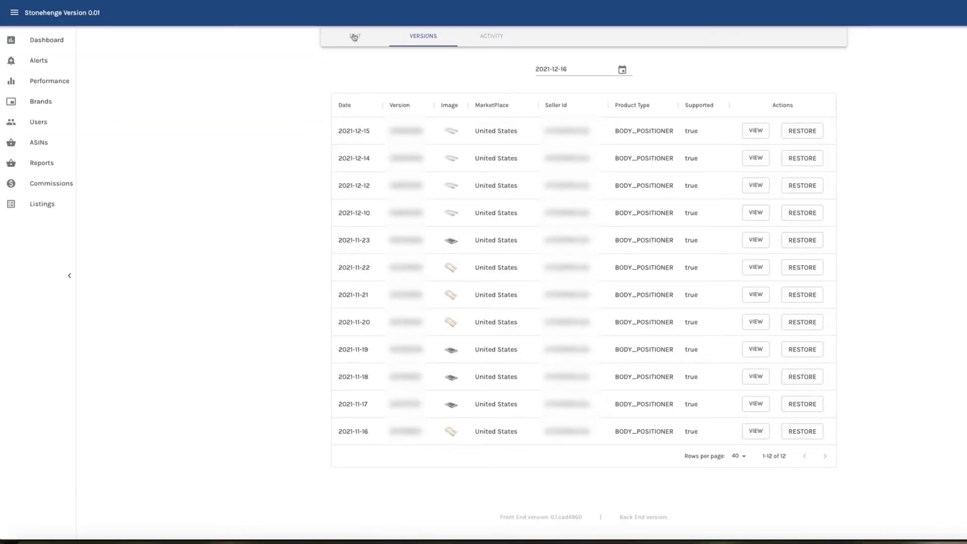
scroll(443, 377, down, 8)
scroll(444, 378, up, 8)
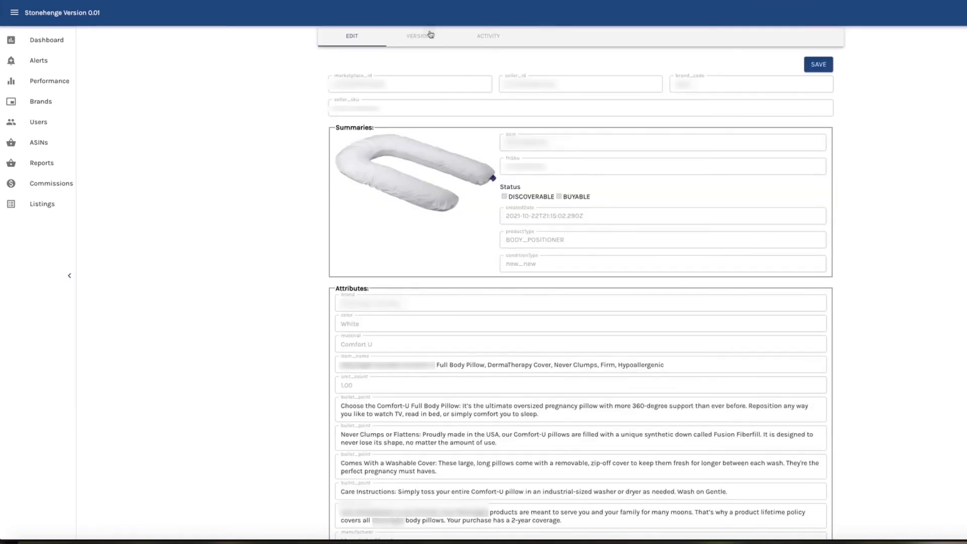
click(430, 34)
click(756, 326)
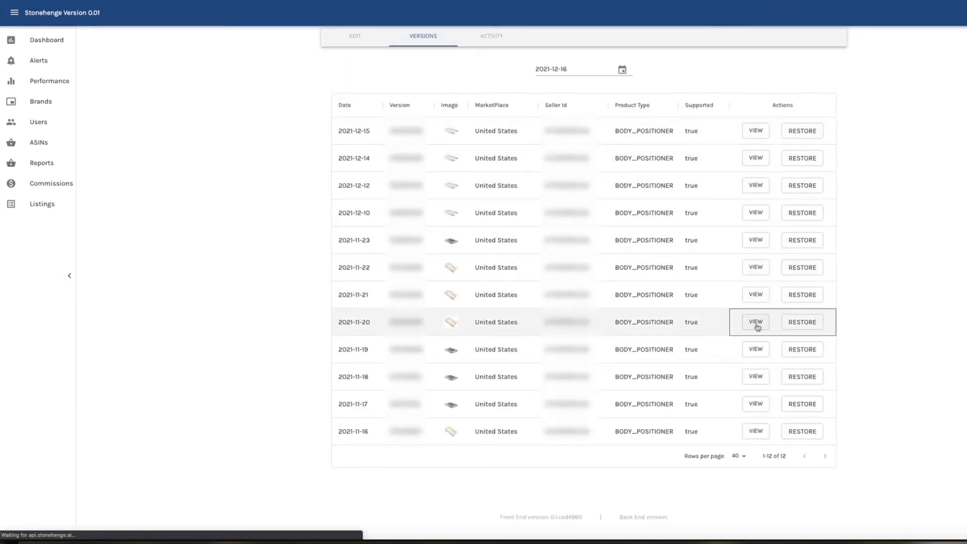
scroll(512, 364, down, 3)
scroll(512, 366, up, 3)
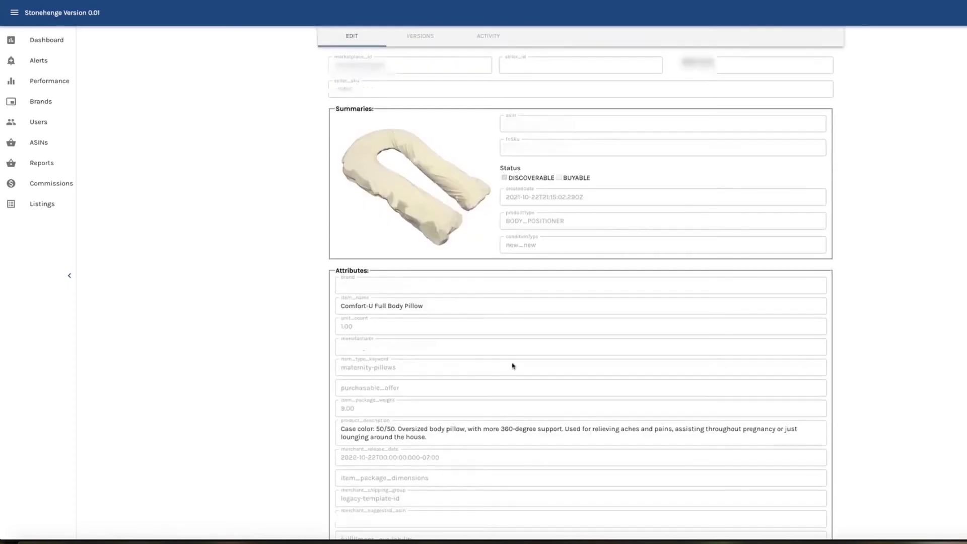
click(404, 36)
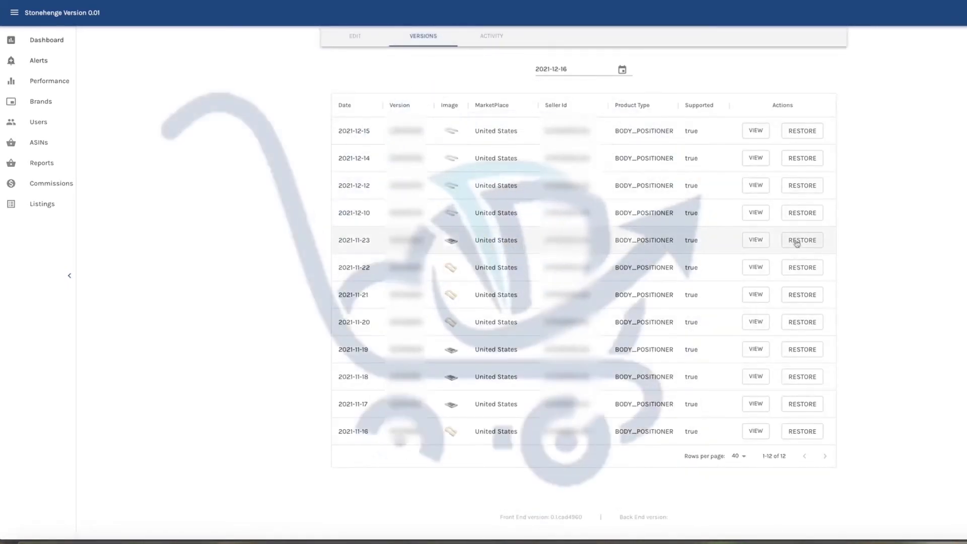